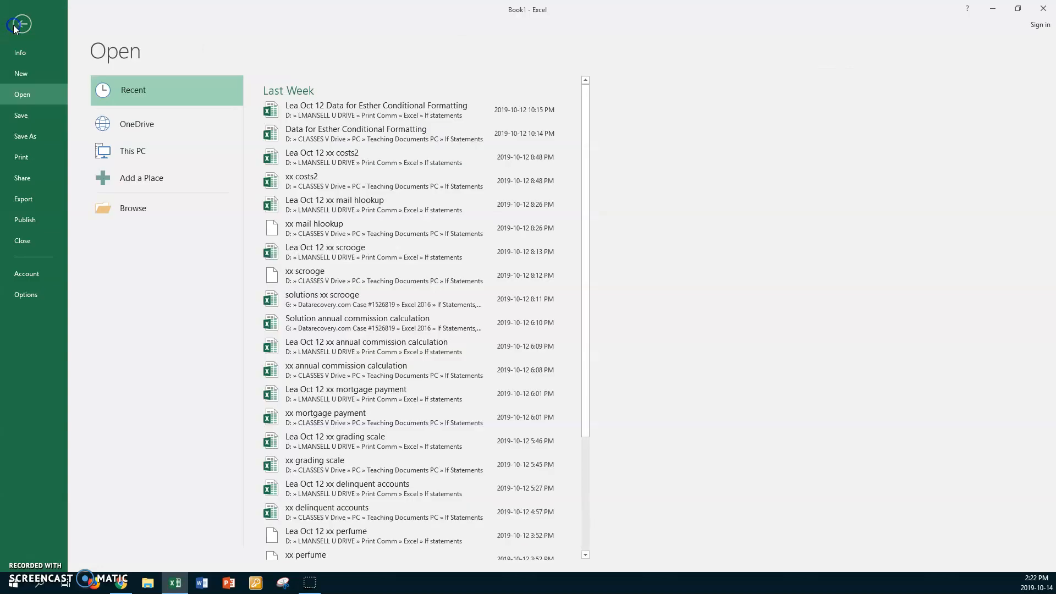
Open the workbook xx auto from the If Statements folder under CLASSES V Drive > PC > Teaching Documents PC
click(133, 212)
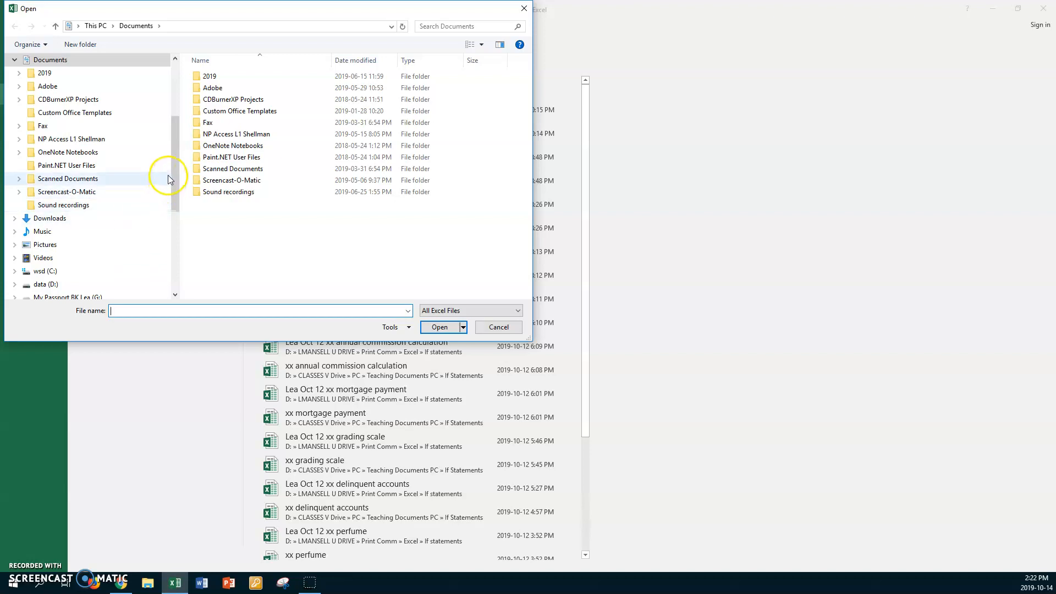
click(51, 284)
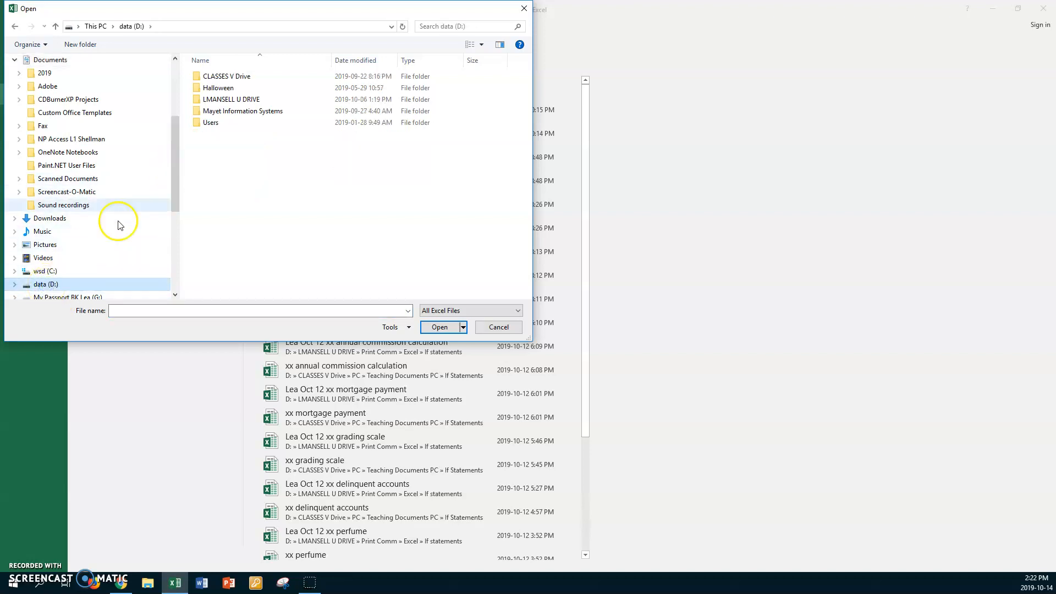
double_click(198, 77)
double_click(196, 99)
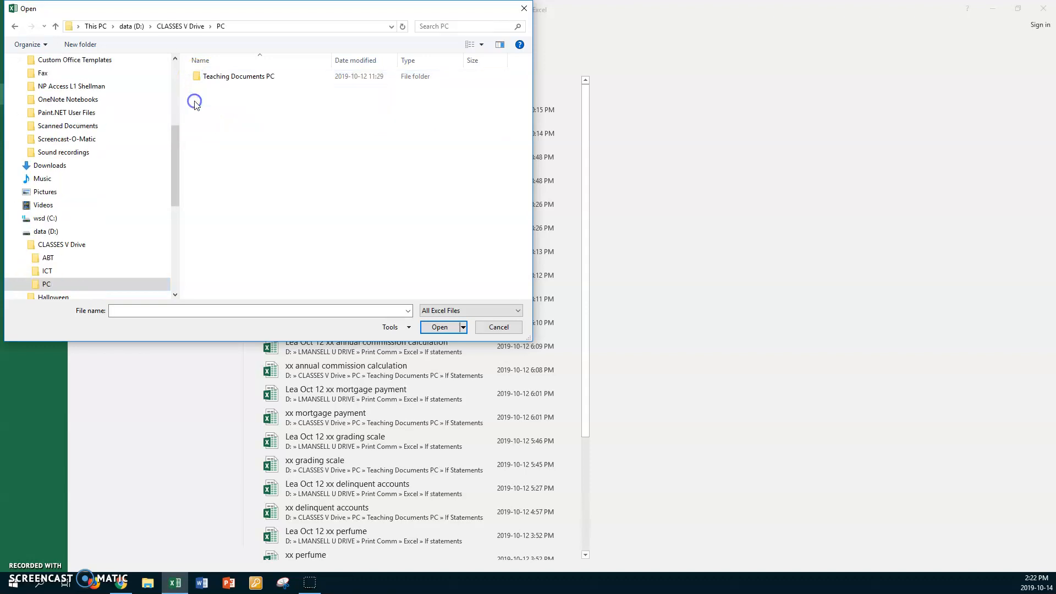
click(200, 78)
double_click(199, 78)
double_click(199, 87)
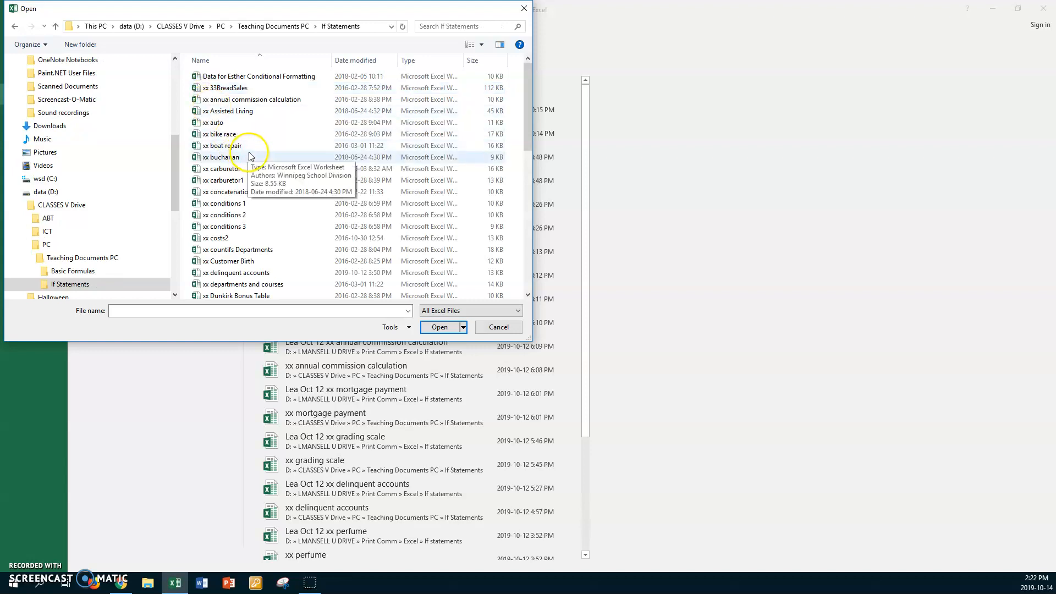
double_click(210, 123)
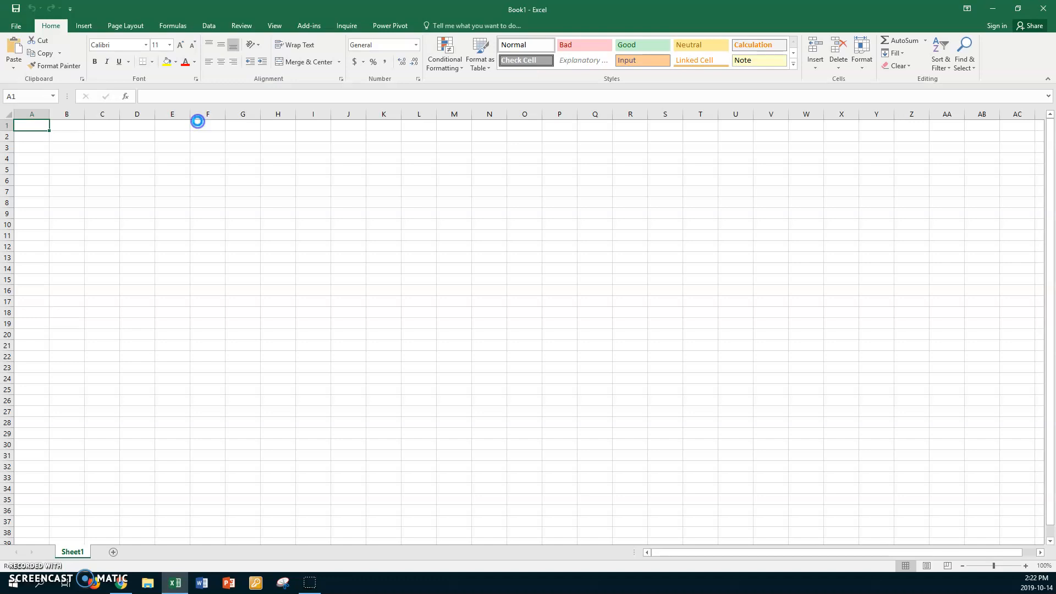
Save a copy as Lea Oct 14 xx auto in the LMANSELL U DRIVE > Print Comm > Excel > If statements folder
click(16, 26)
click(20, 136)
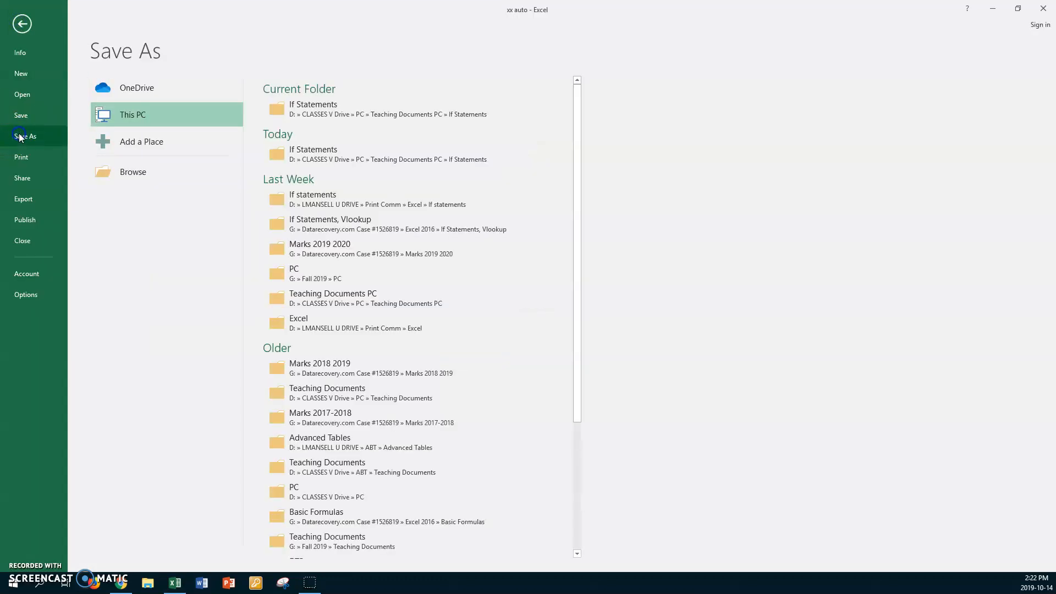
click(137, 173)
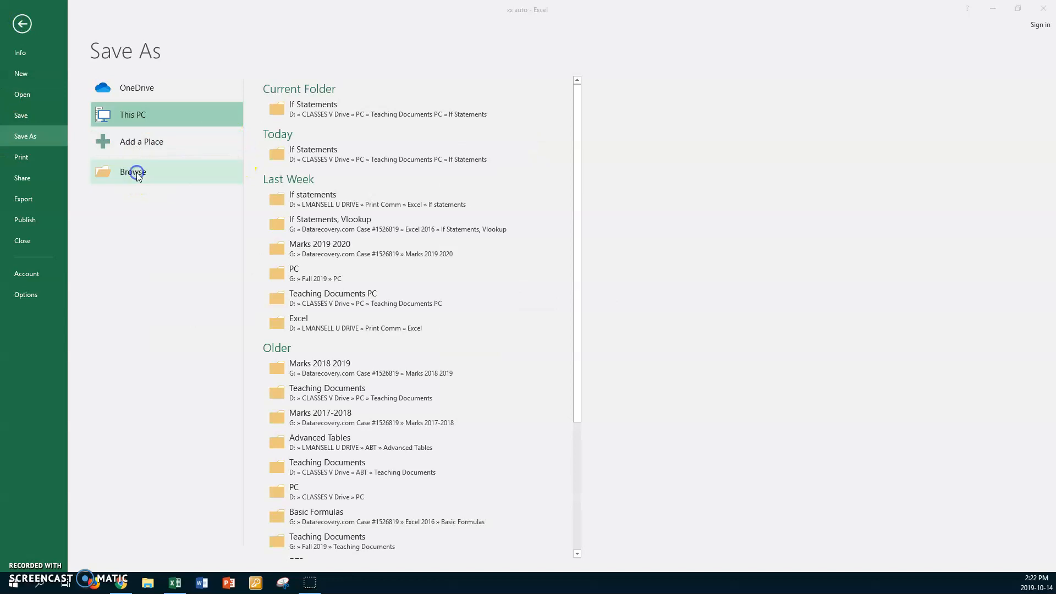
click(70, 165)
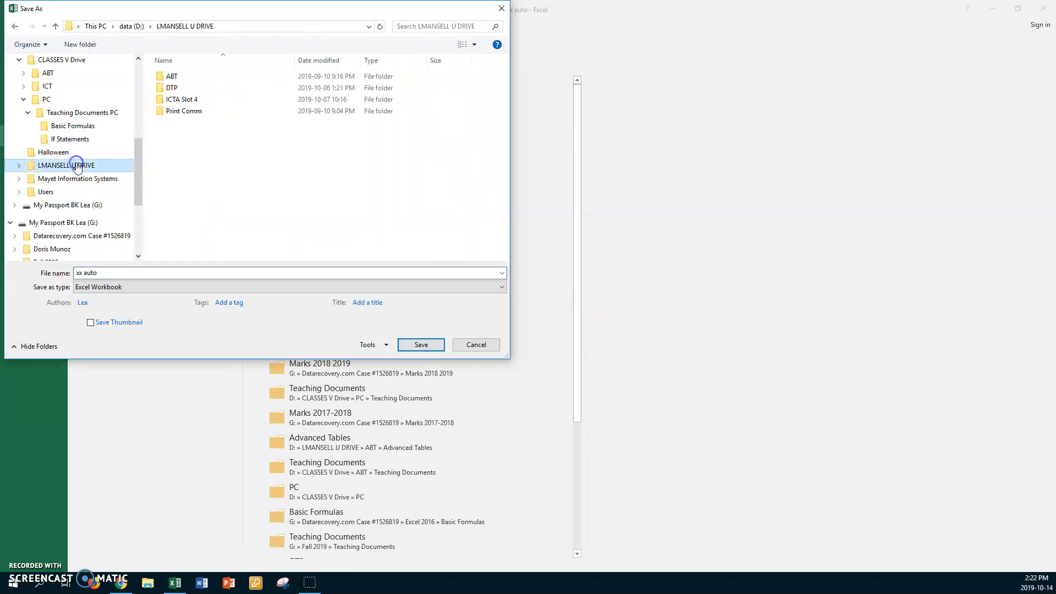
double_click(168, 113)
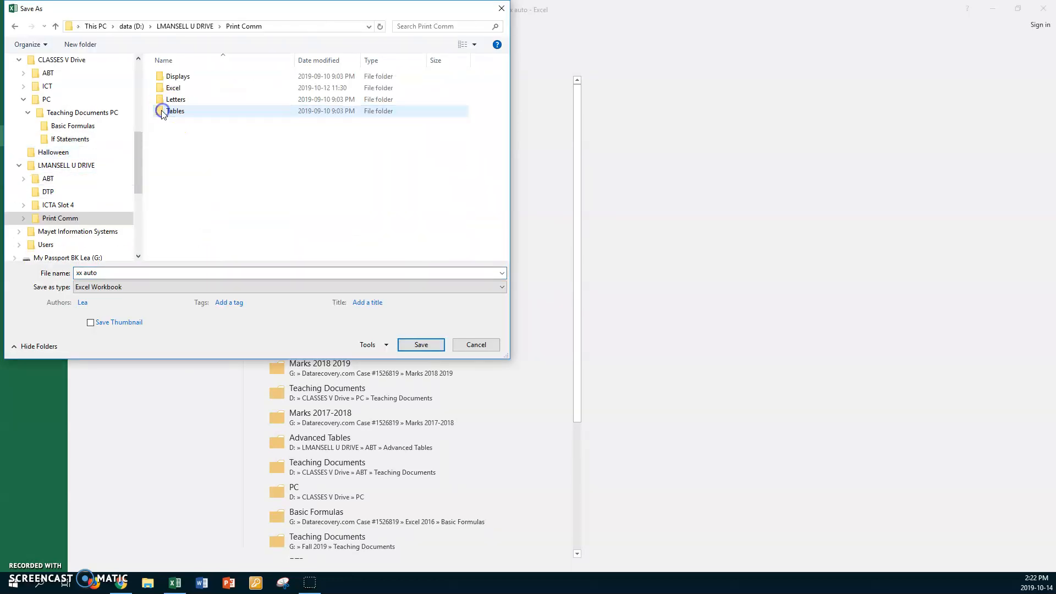
click(162, 80)
click(162, 90)
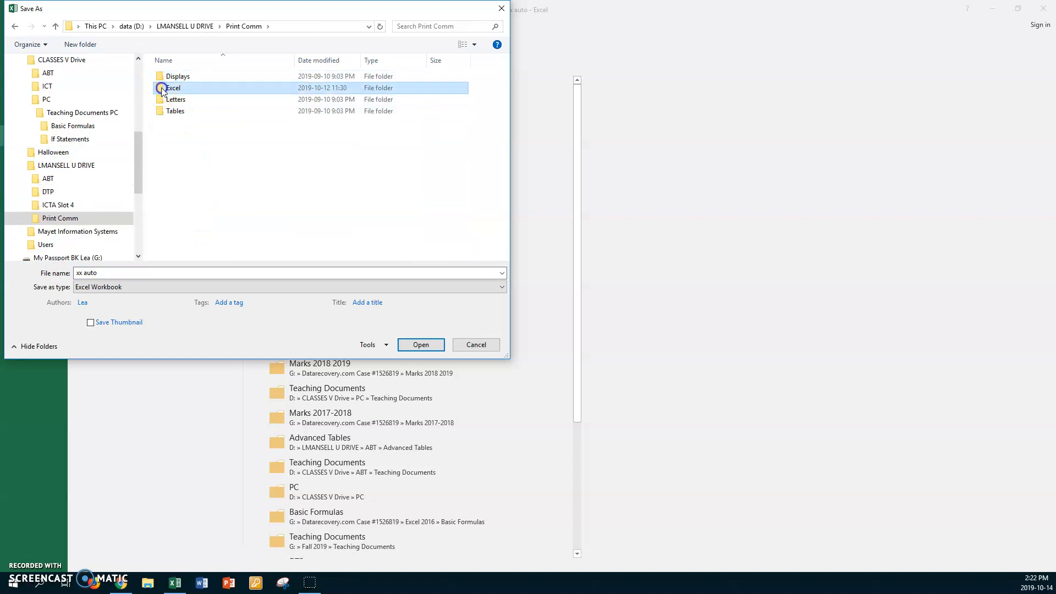
double_click(161, 89)
double_click(161, 90)
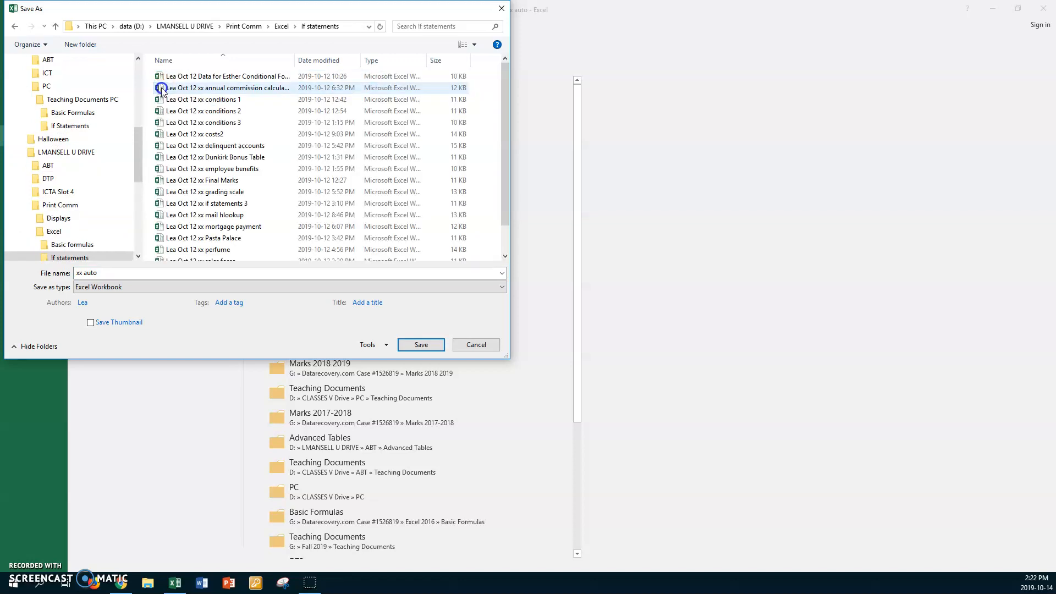
click(116, 273)
key(Home)
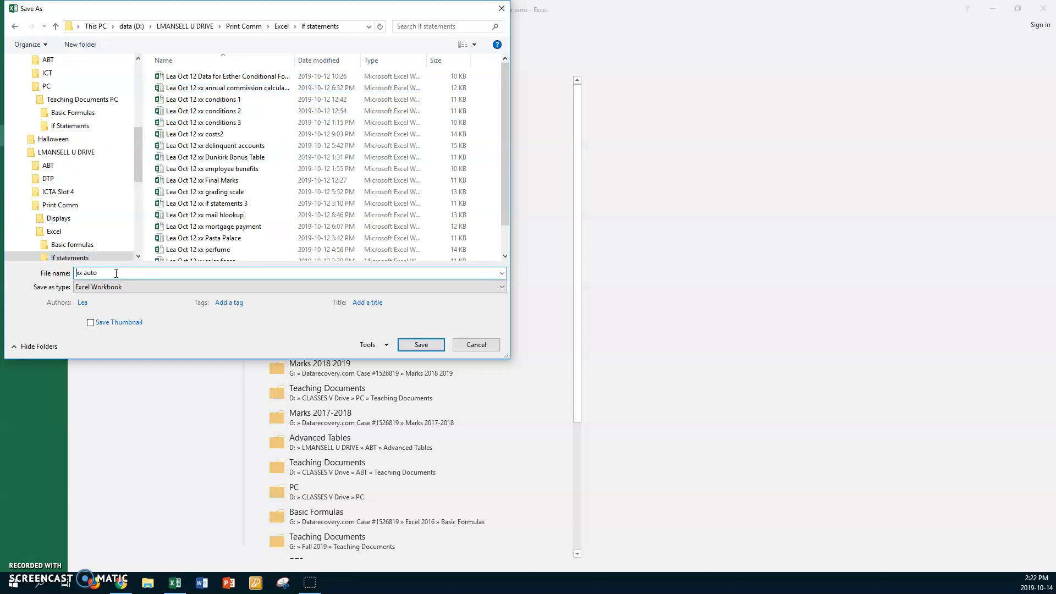
text(Lea Oct 14)
click(409, 345)
Set the worksheet zoom to a custom magnification of 140%
click(276, 27)
click(222, 52)
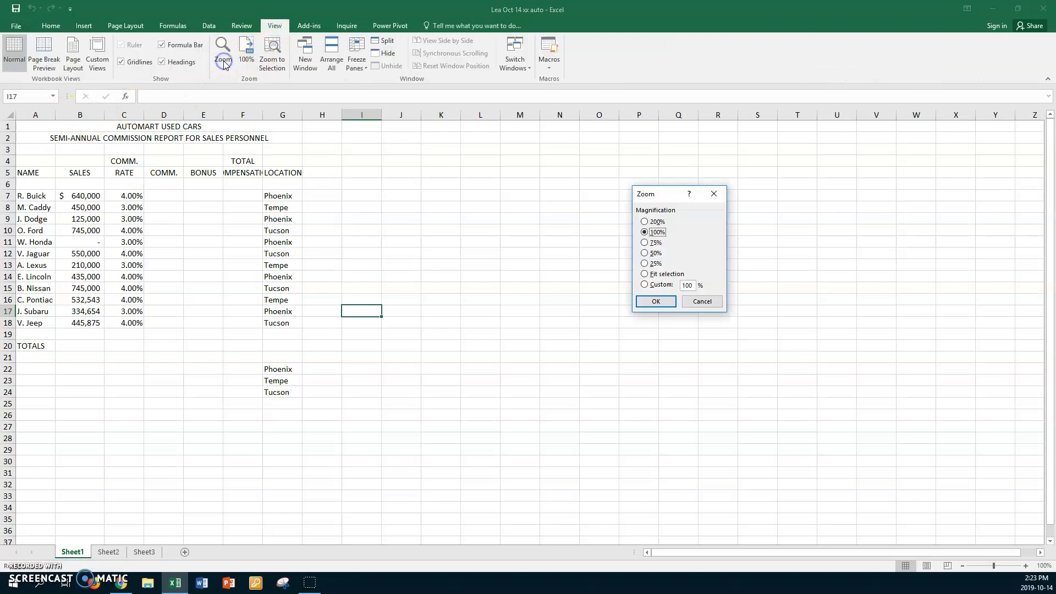
click(645, 284)
text(15)
key(Return)
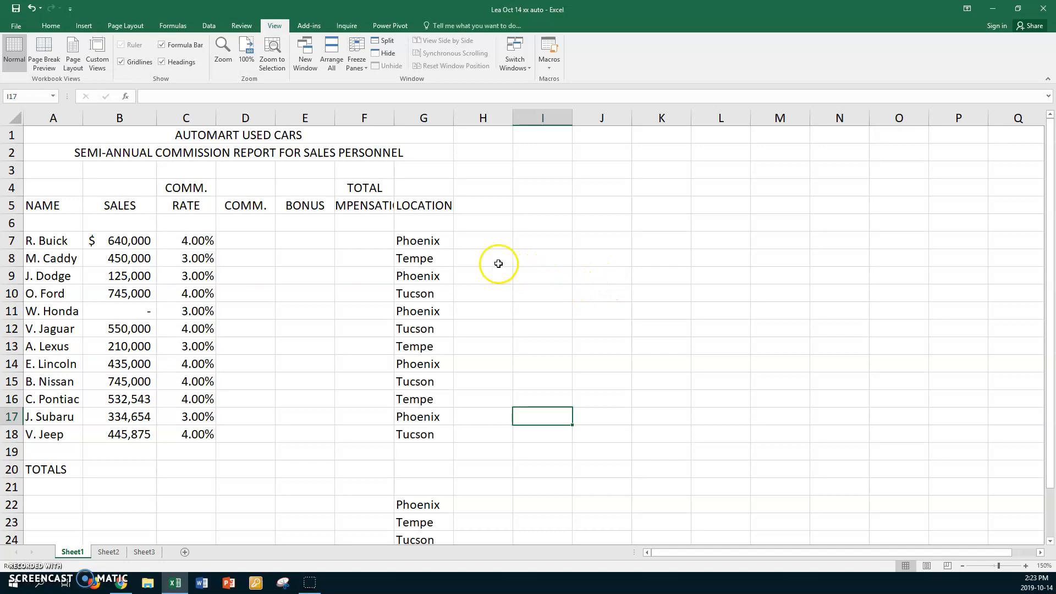
click(223, 52)
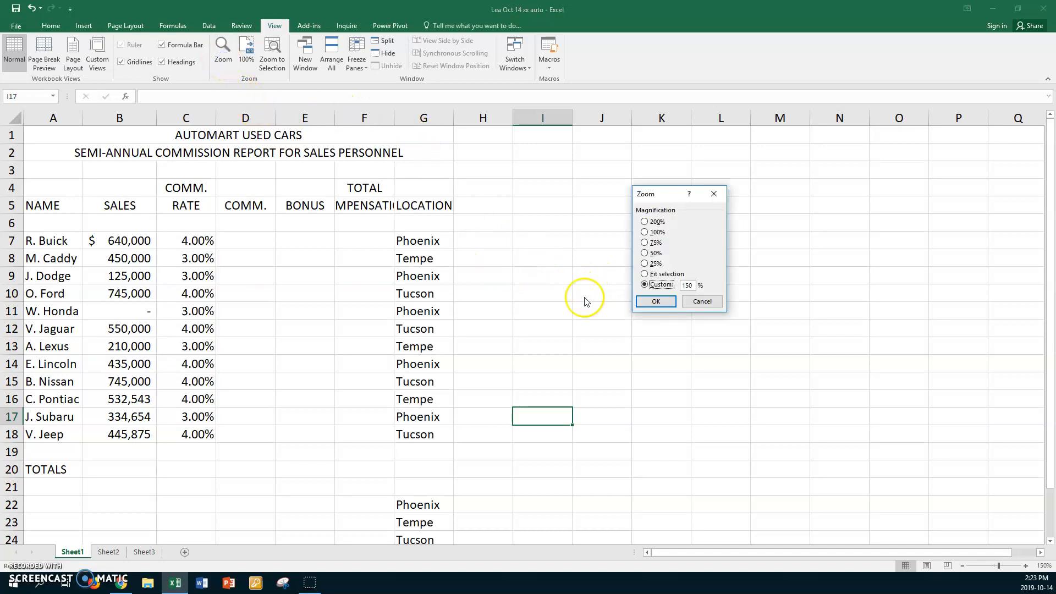
click(682, 285)
drag(682, 285, 696, 284)
text(1)
key(Return)
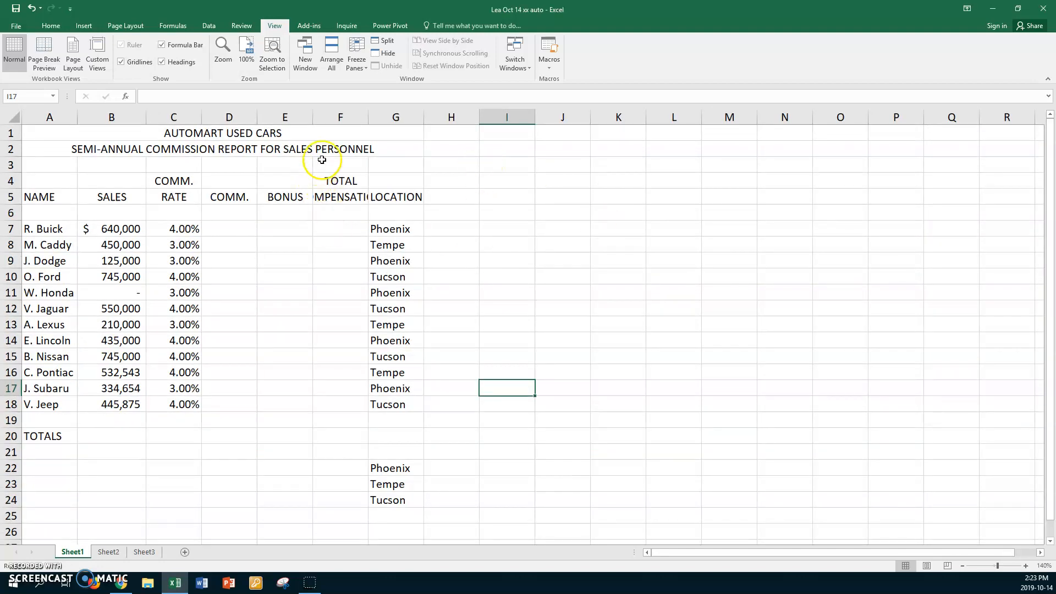
Autofit column F to its heading and enter the commission formula =B7*C7 in D7
double_click(369, 117)
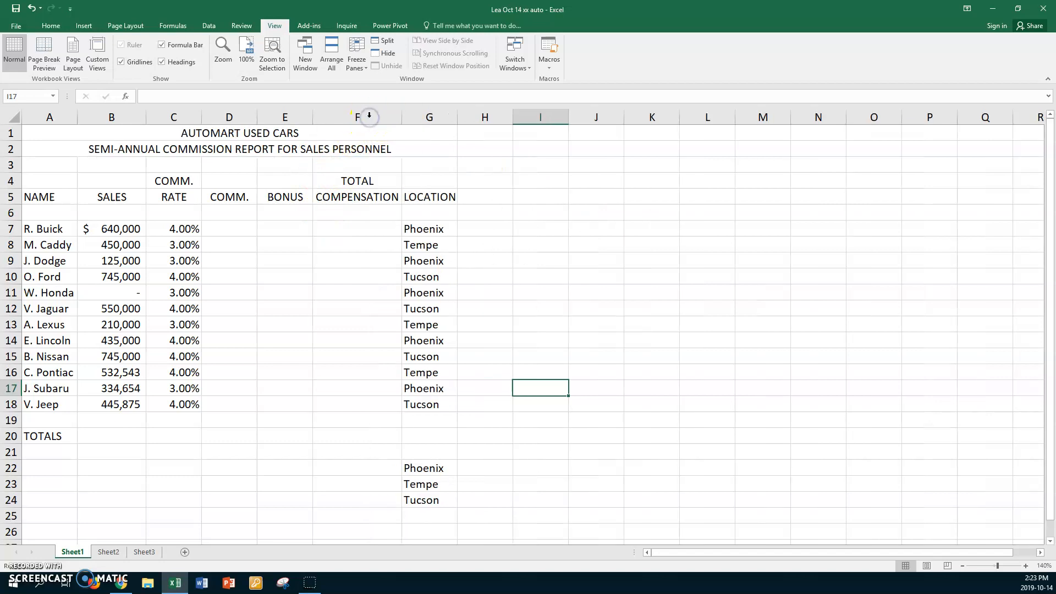
click(243, 229)
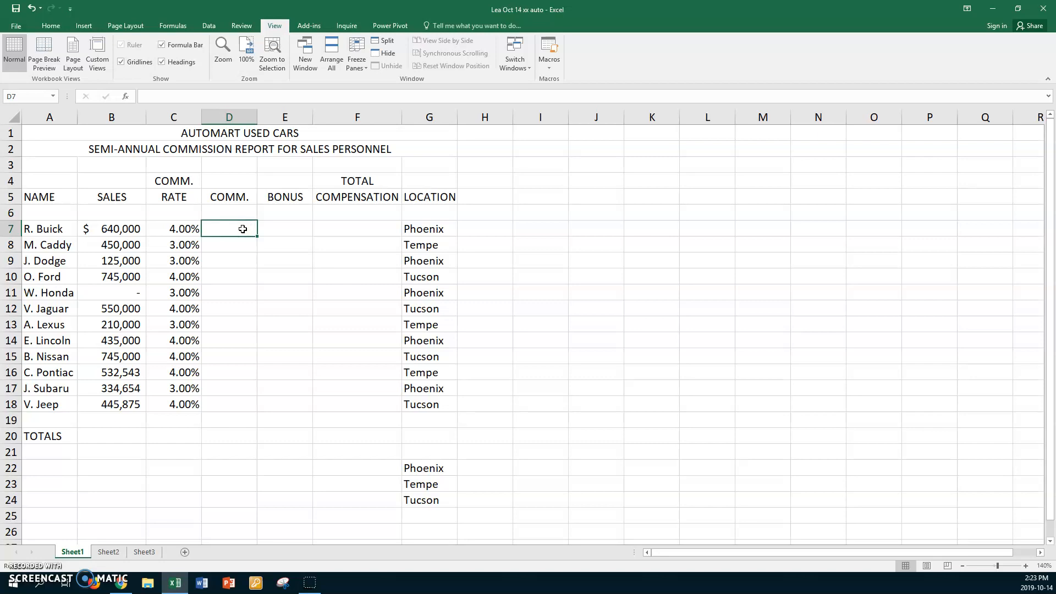
text(=)
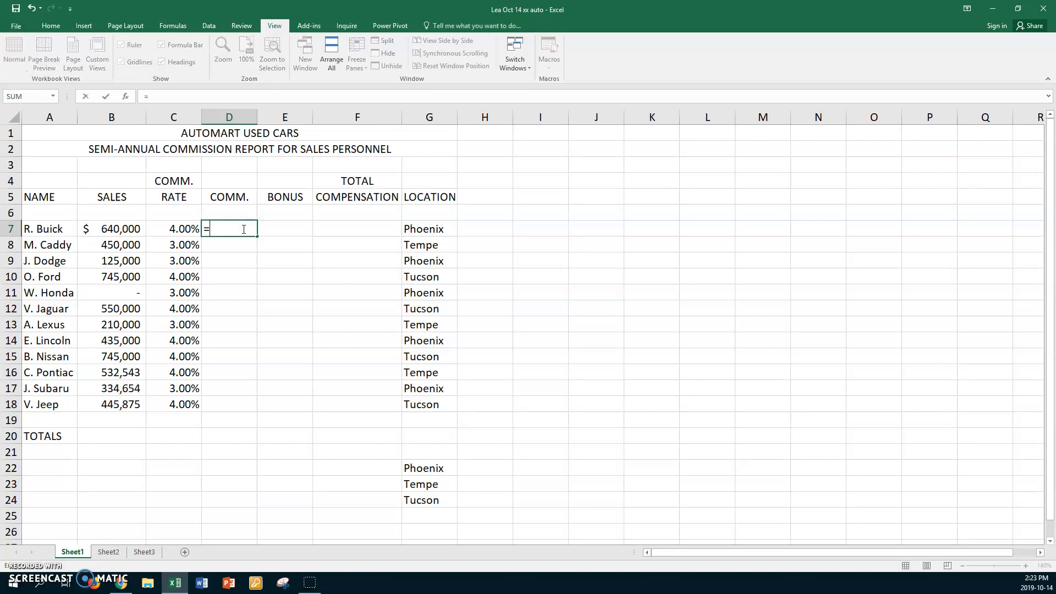
click(111, 229)
text(*)
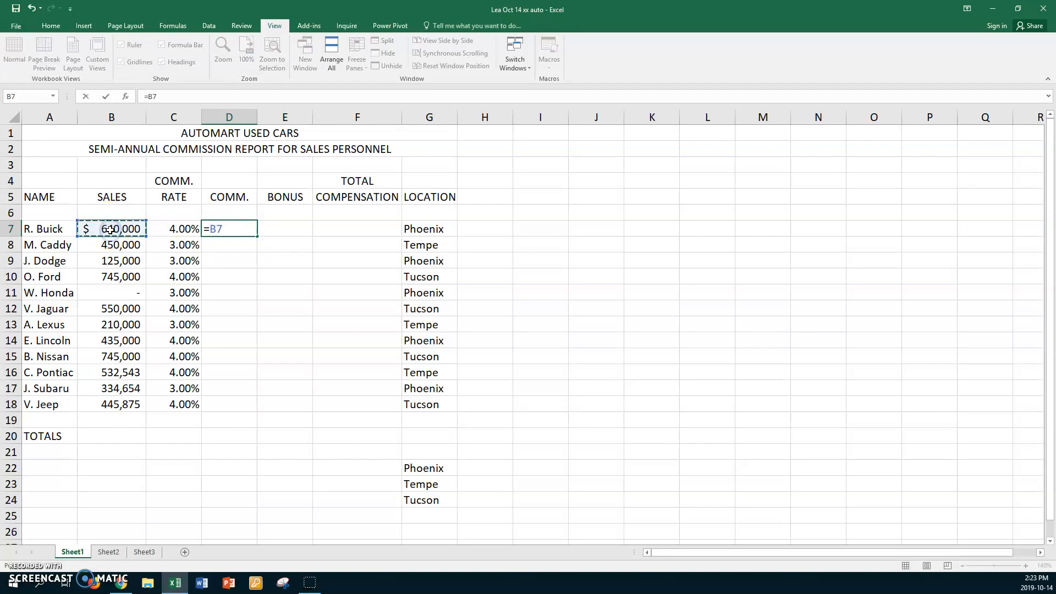
click(176, 233)
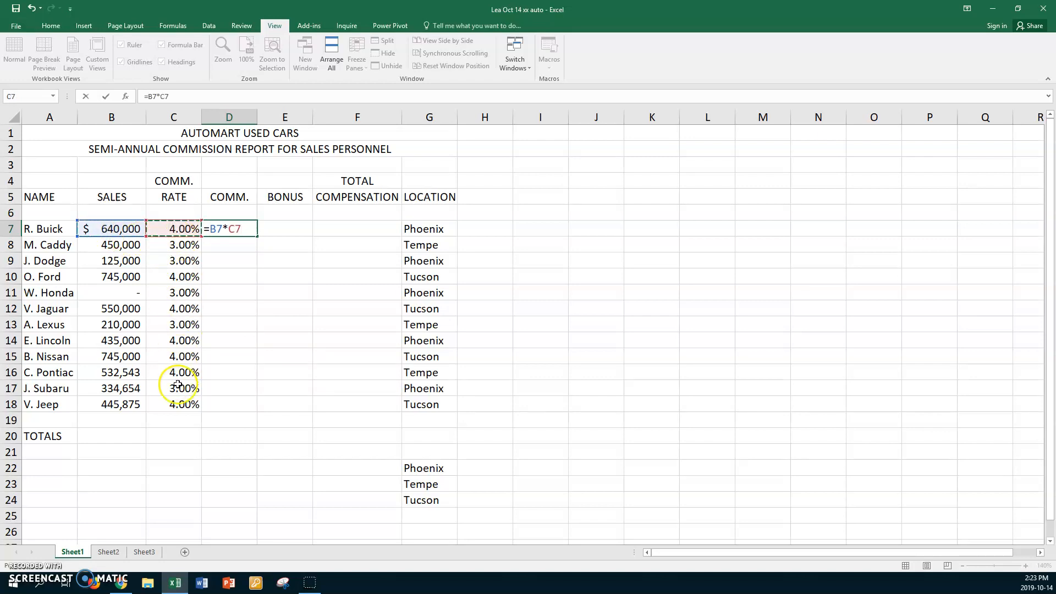
key(Return)
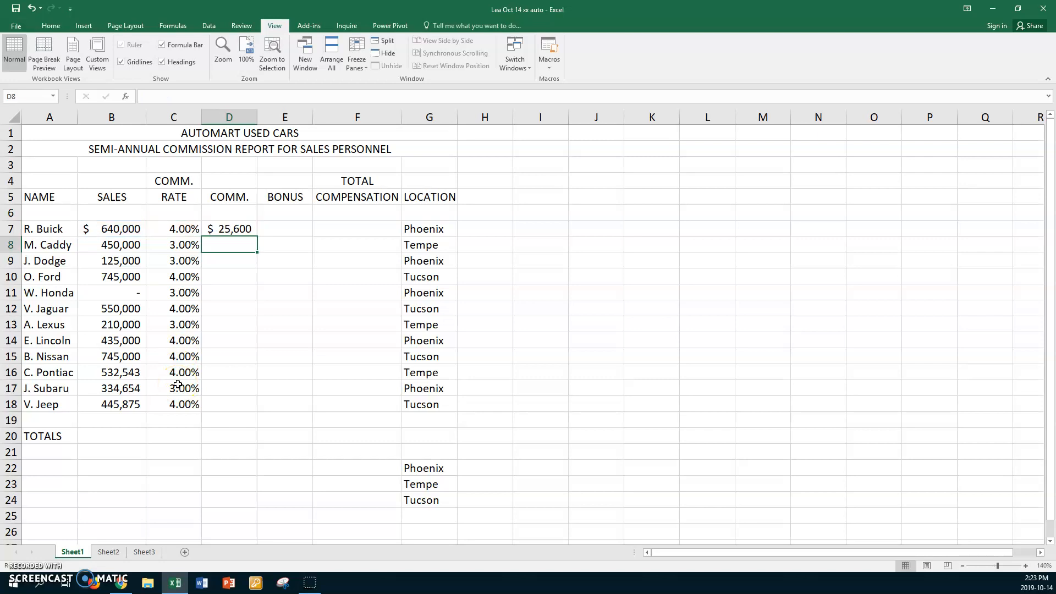
Fill the commission formula from D7 down through D18
click(224, 250)
click(226, 228)
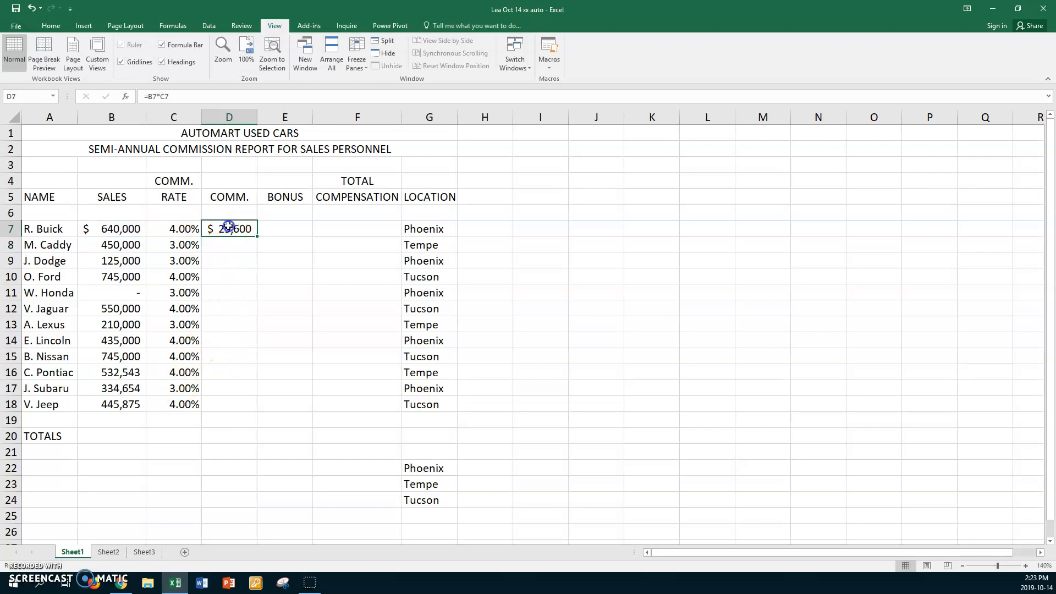
drag(256, 235, 233, 407)
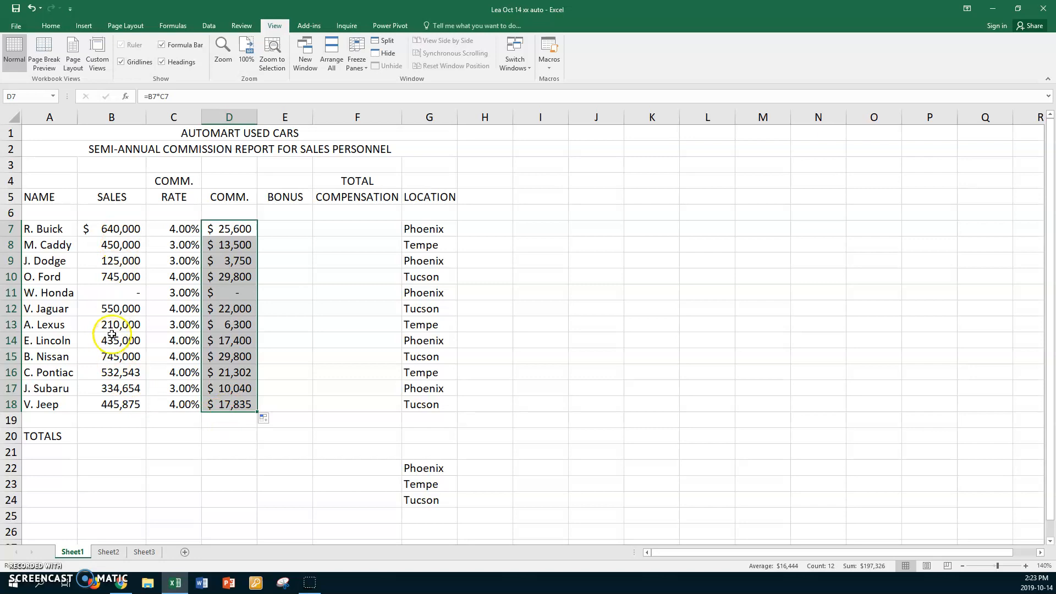
Enter the bonus formula =IF(B7>=500000,0.5%*B7,0) in E7
click(290, 227)
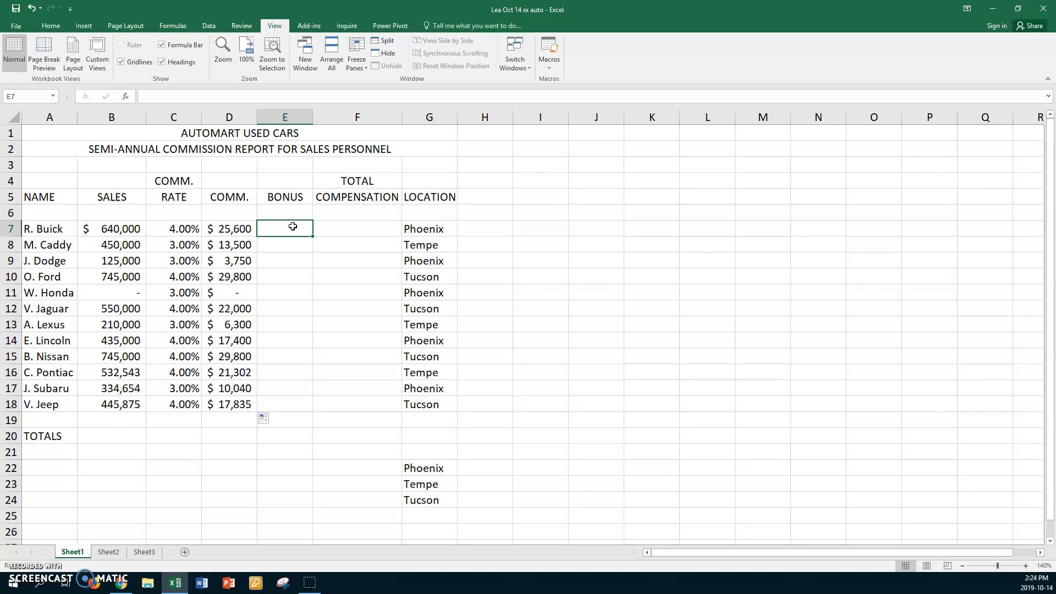
text(=if)
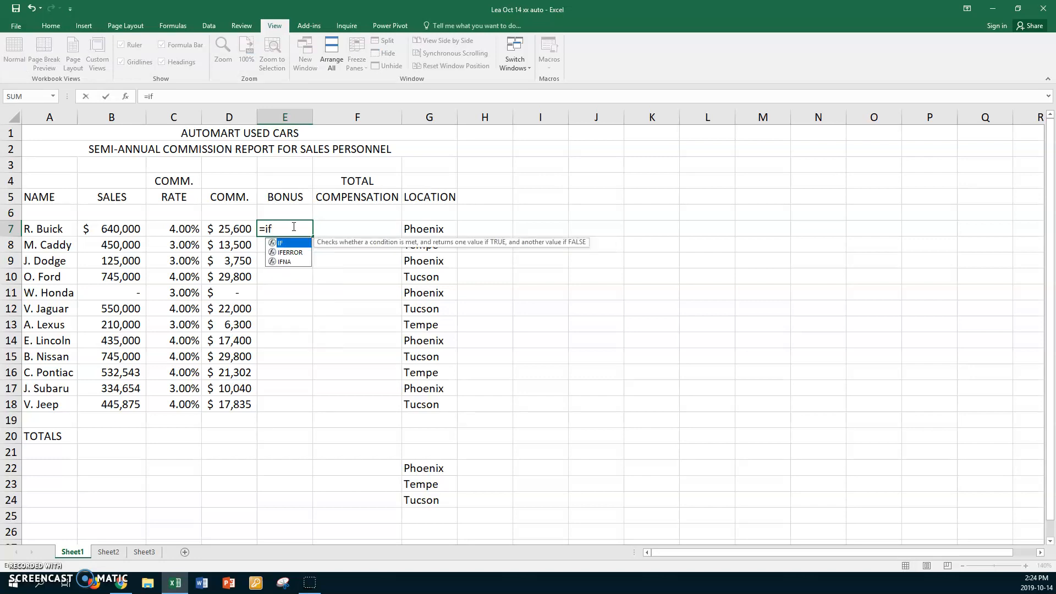
text(()
click(127, 228)
text(>=5000000)
key(BackSpace)
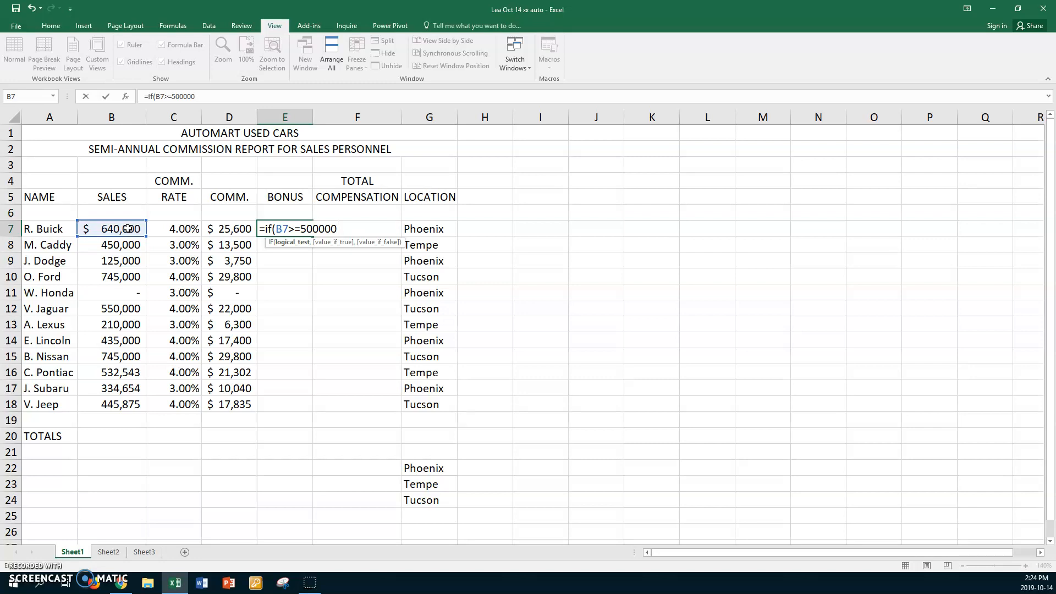
text(,)
text(0.5%)
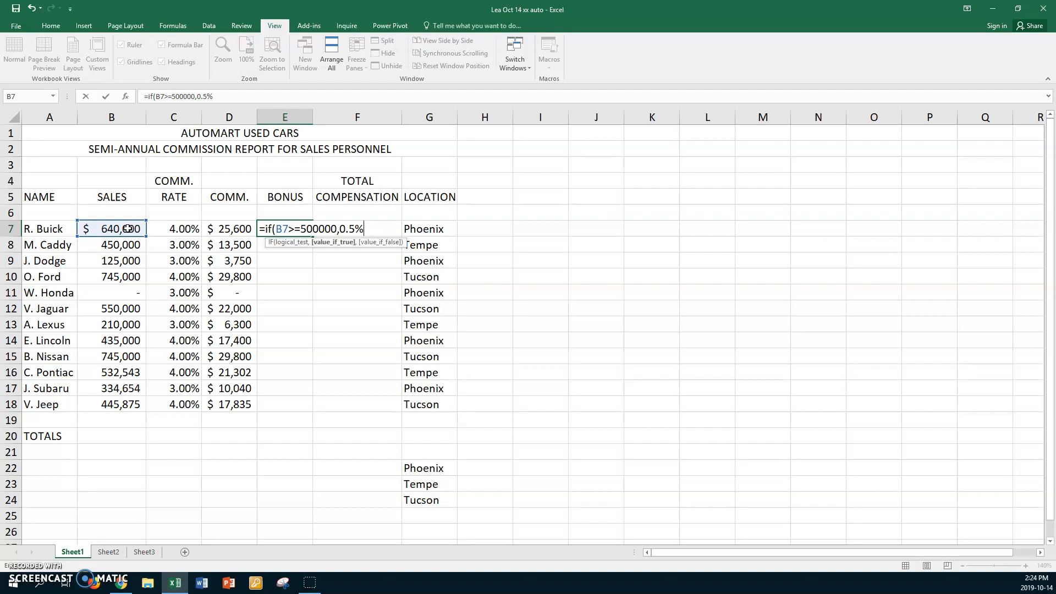
text(*)
click(108, 229)
text(,0)
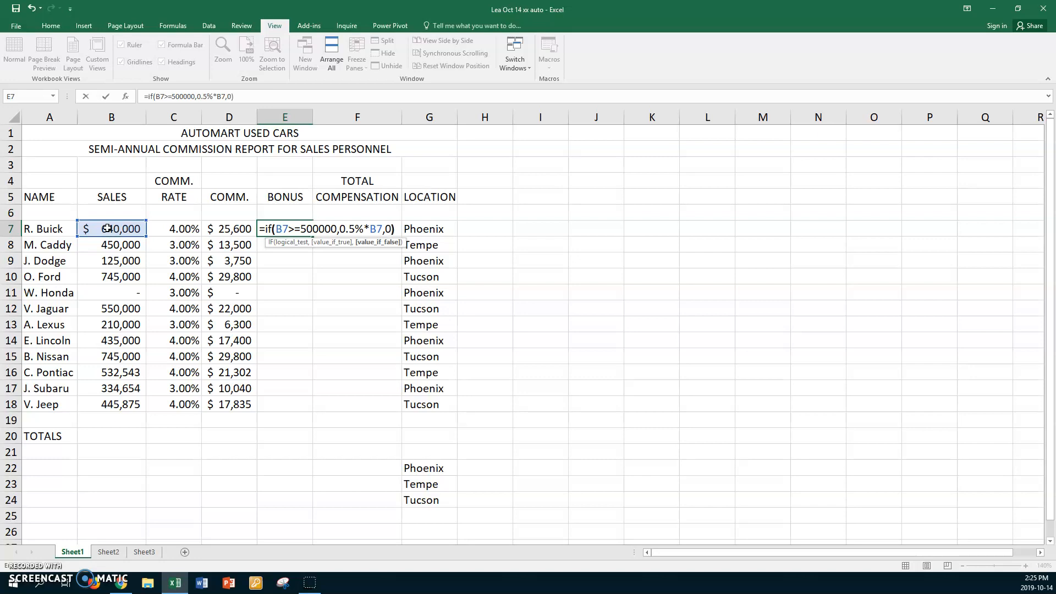
key(Return)
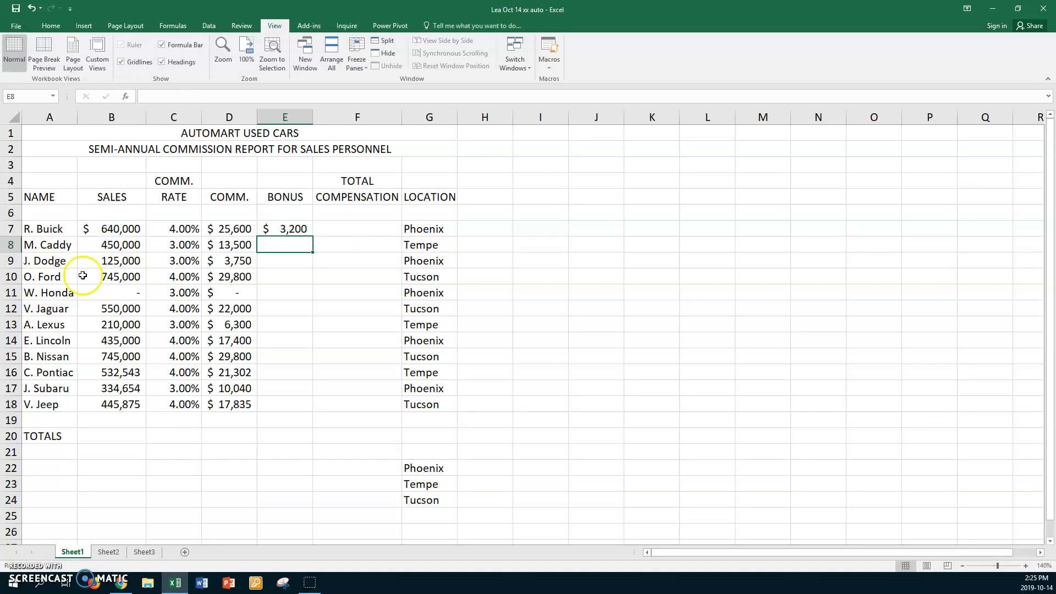
Add a Bonus label in A23 with the rate 0.5% in B23
click(47, 484)
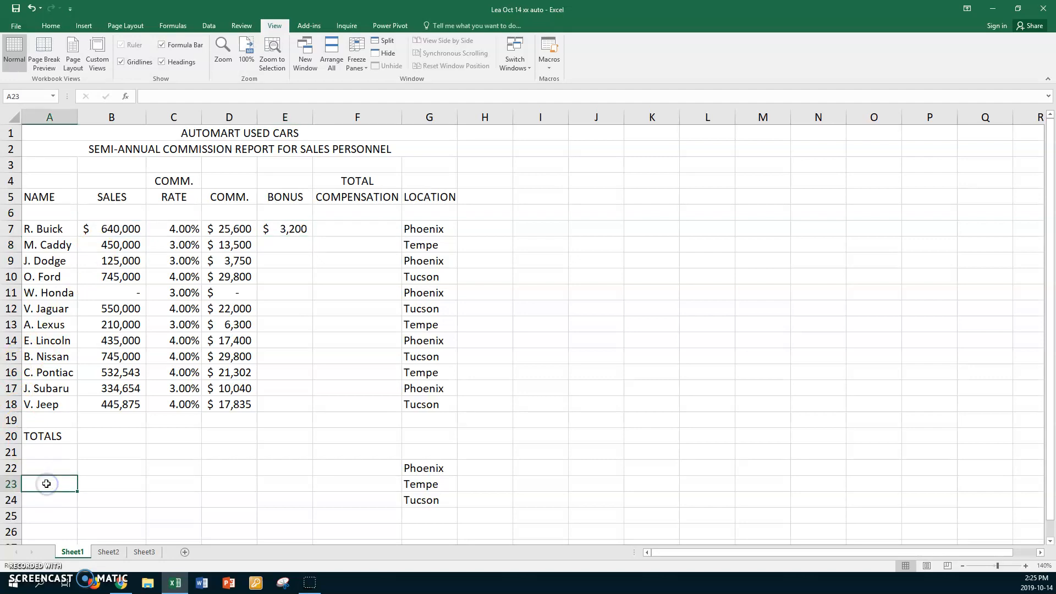
text(Bonus)
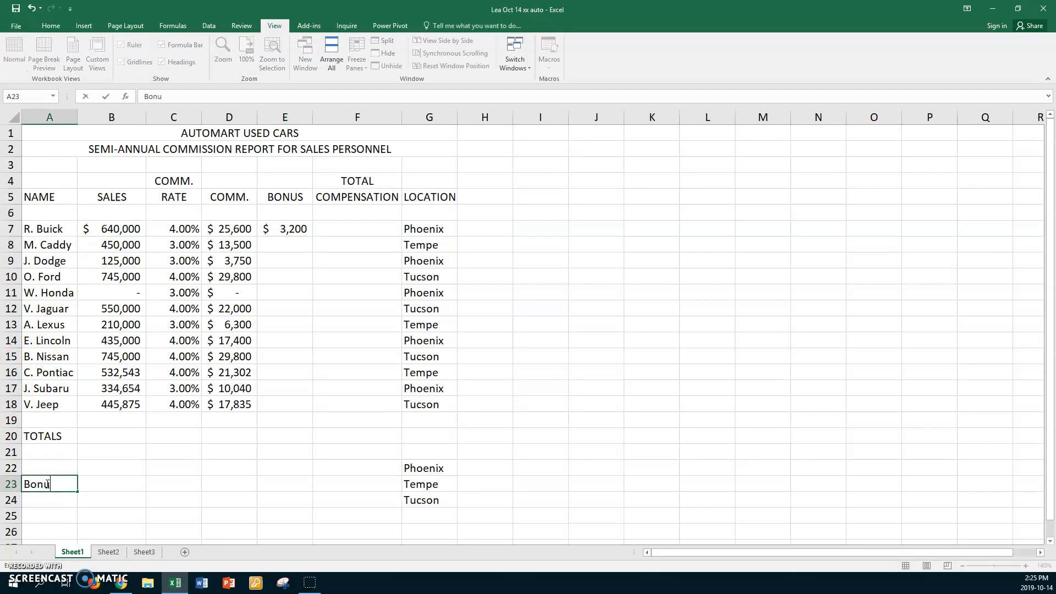
click(105, 484)
text(0.5%)
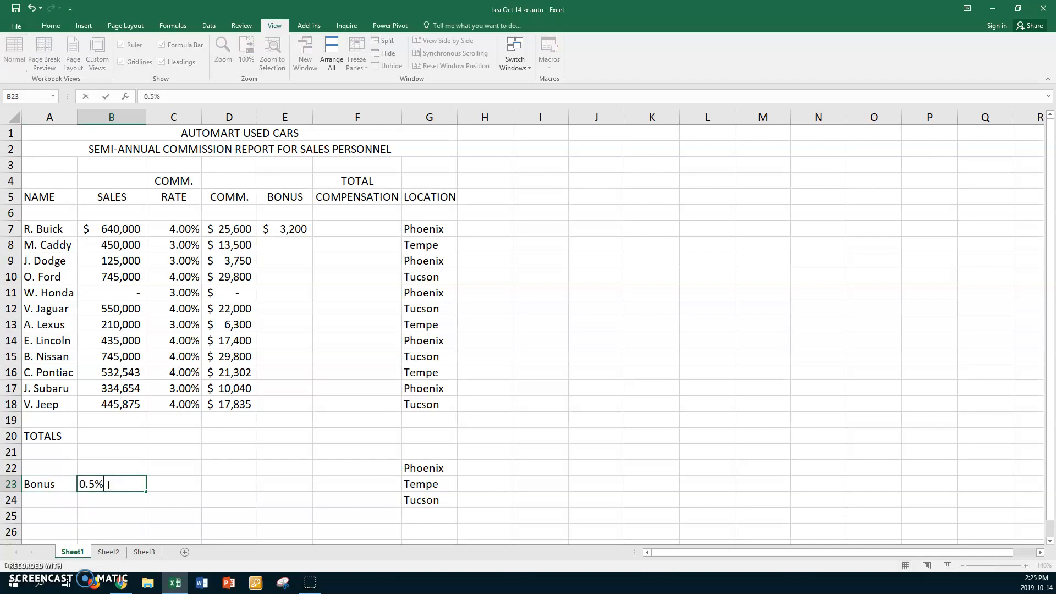
key(Return)
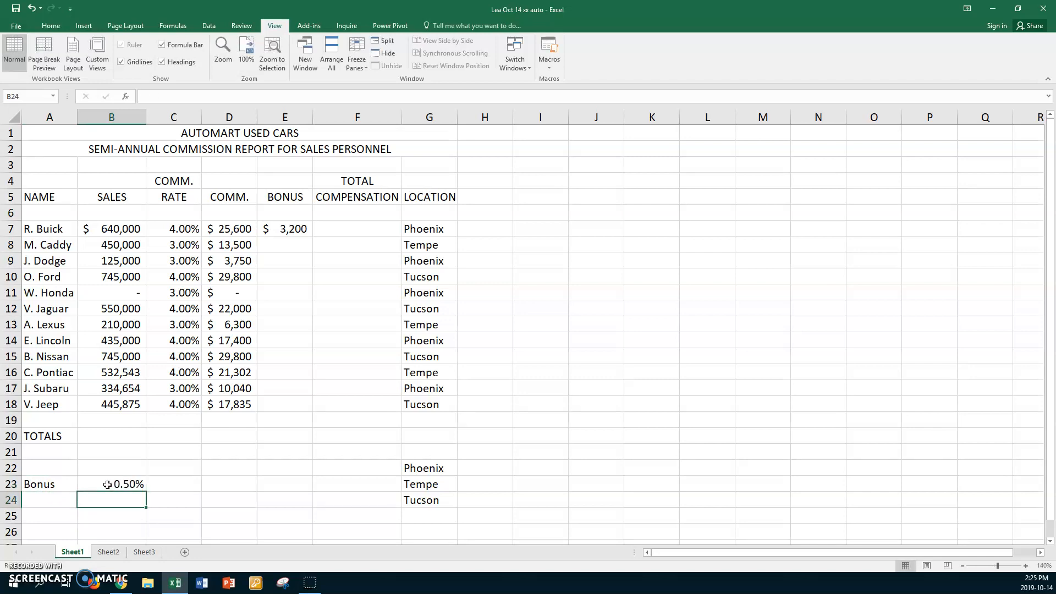
Replace the 0.5% in E7's bonus formula with the absolute reference $B$23, then fill the formula down through E18
click(287, 230)
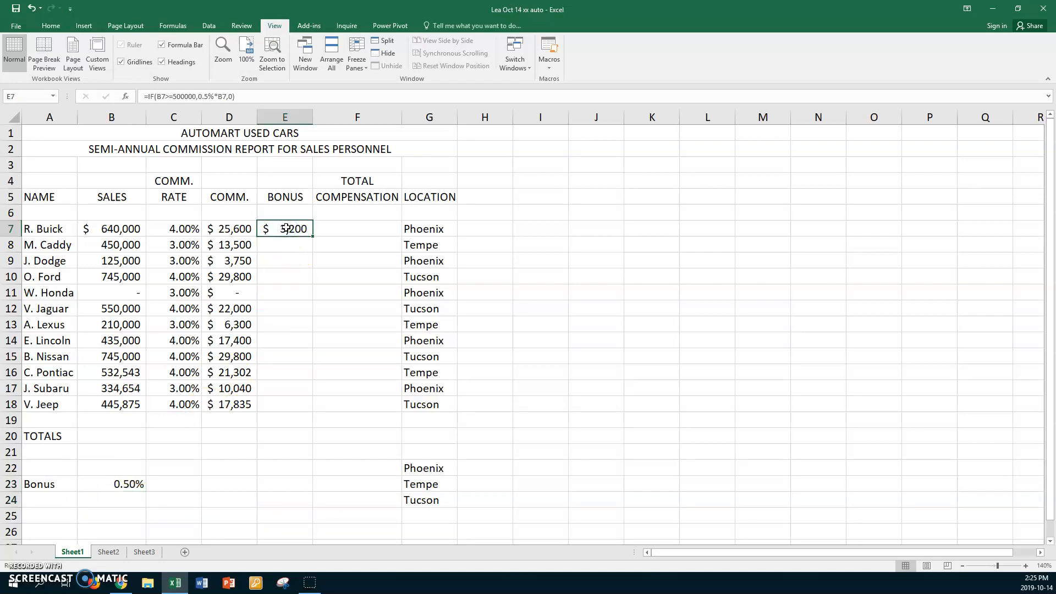
double_click(286, 228)
drag(366, 228, 341, 228)
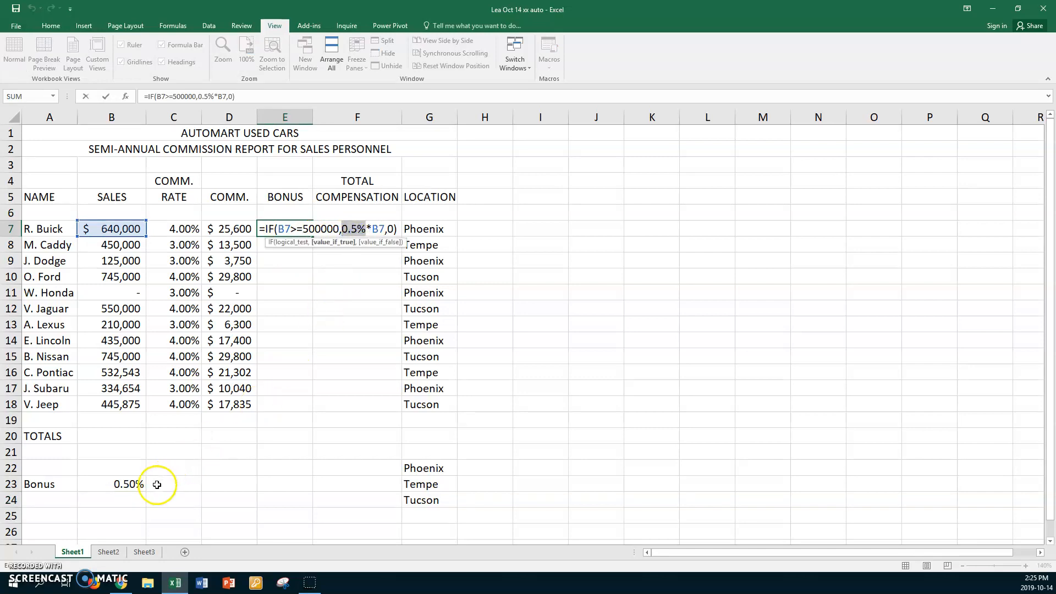
click(126, 484)
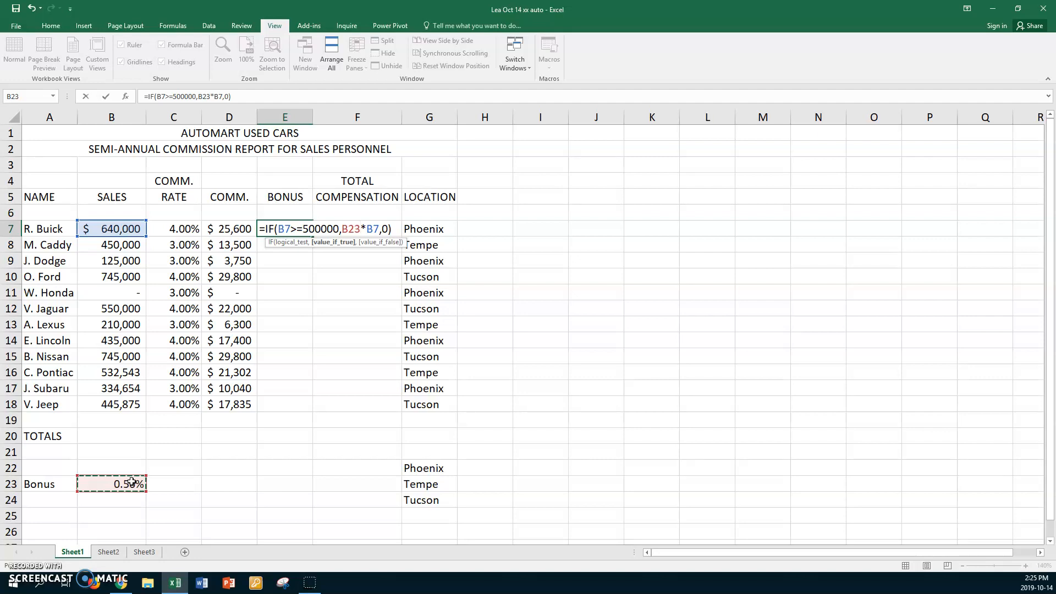
key(F4)
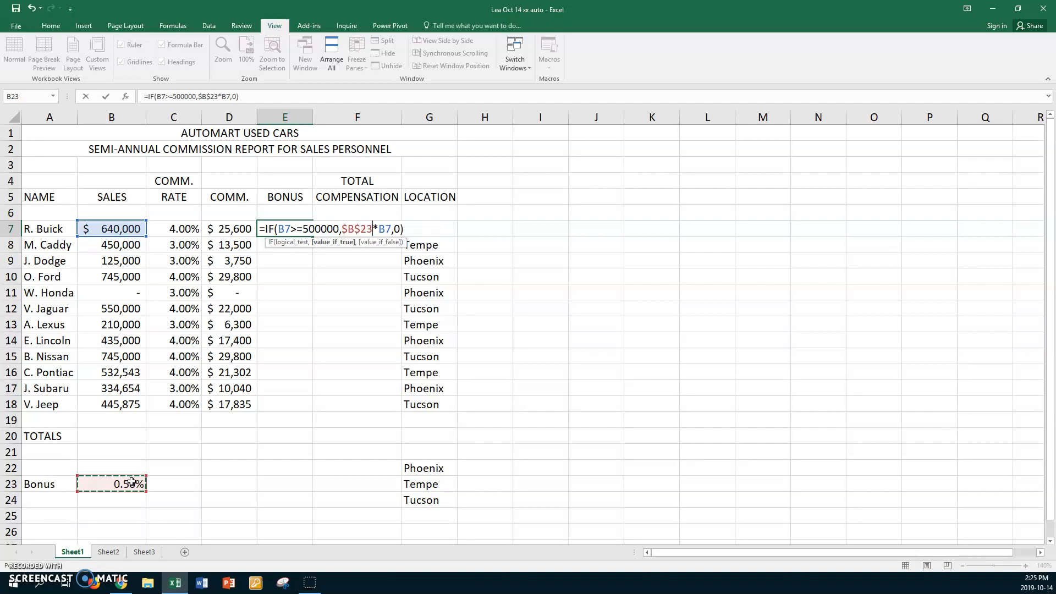
key(Return)
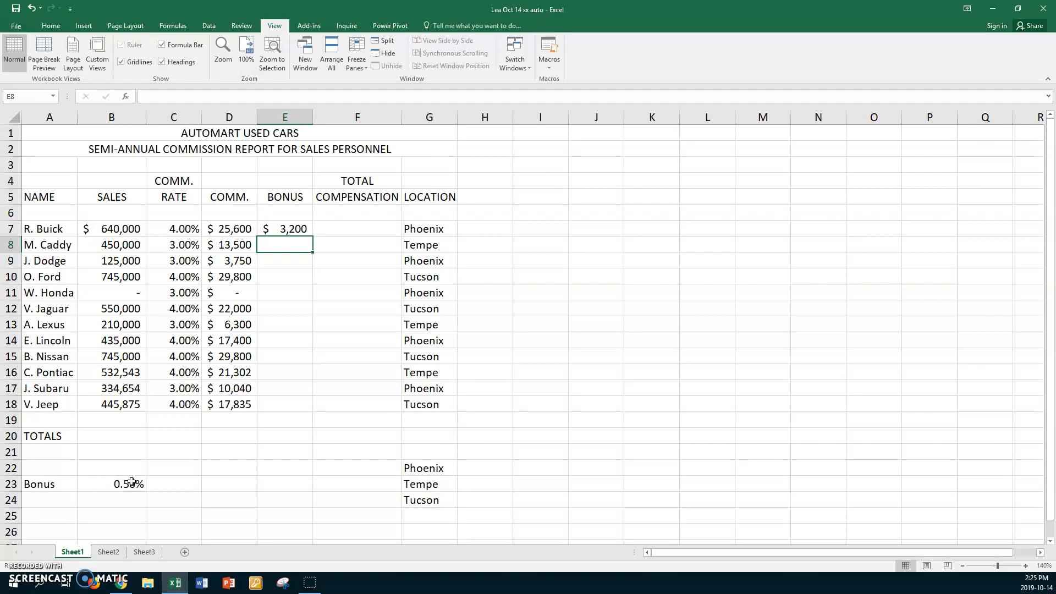
click(279, 232)
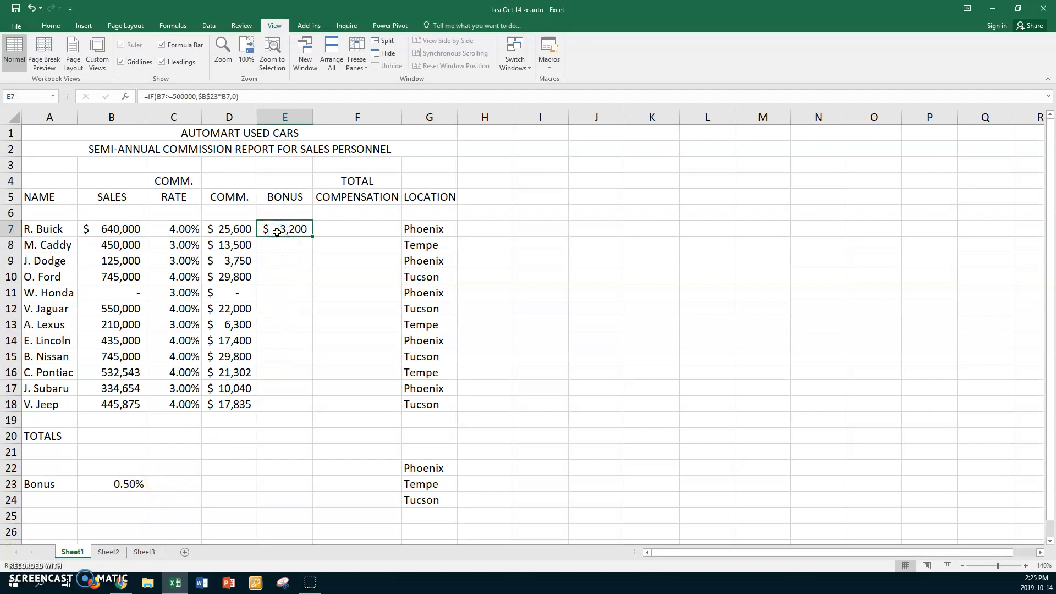
drag(312, 236, 299, 409)
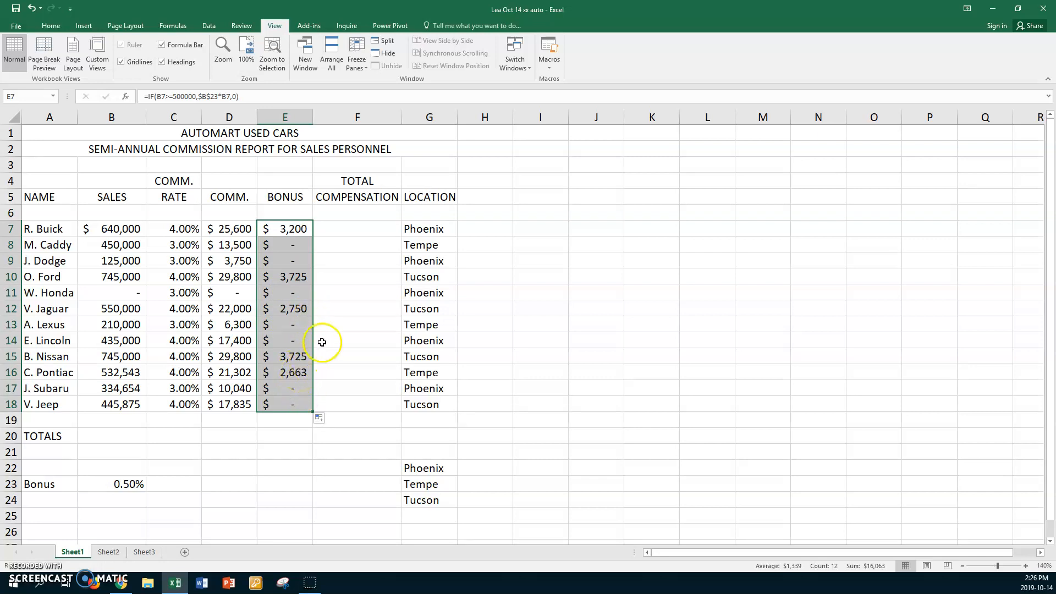
Enter the total compensation formula =SUM(D7:E7) in F7 and fill it down through F18
click(360, 226)
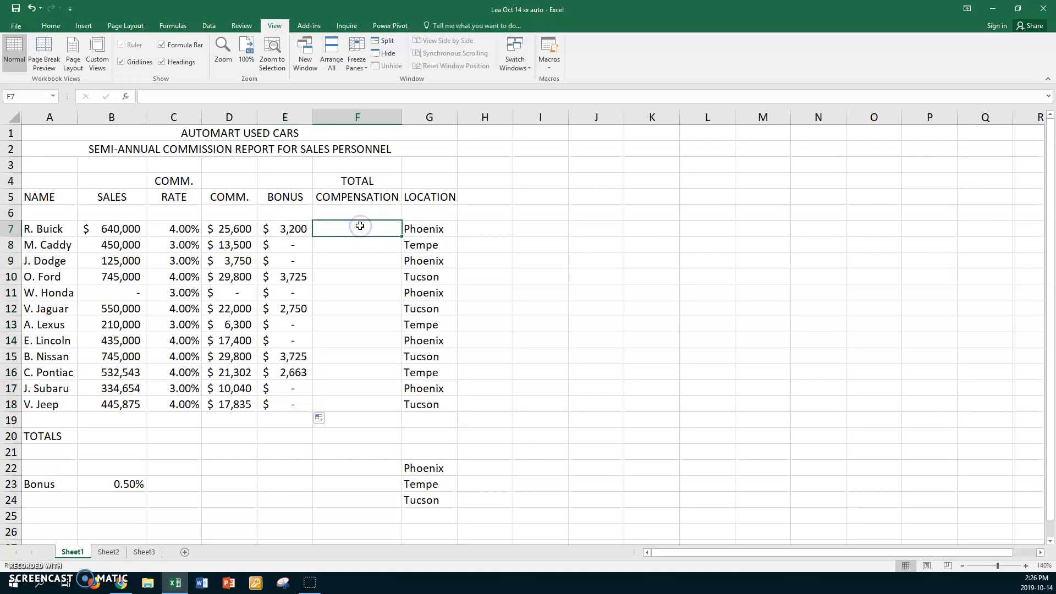
click(233, 227)
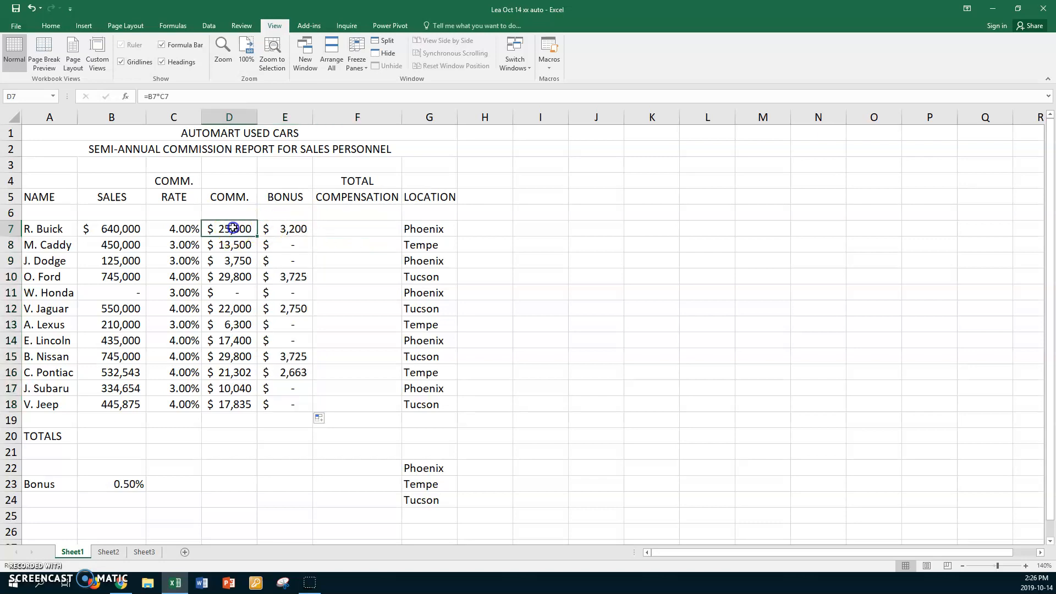
click(283, 227)
click(340, 228)
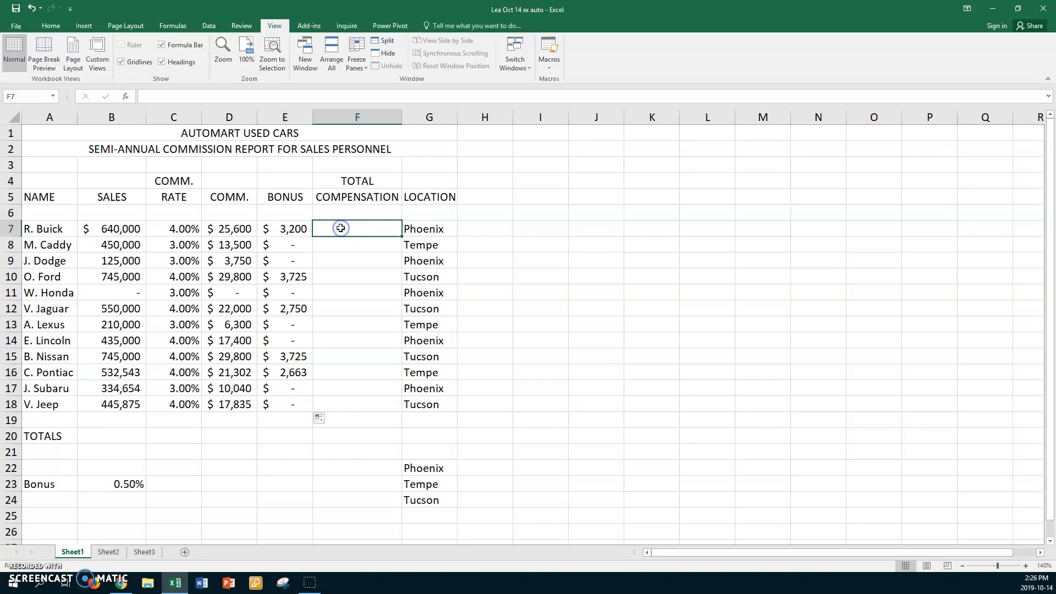
text(=sum()
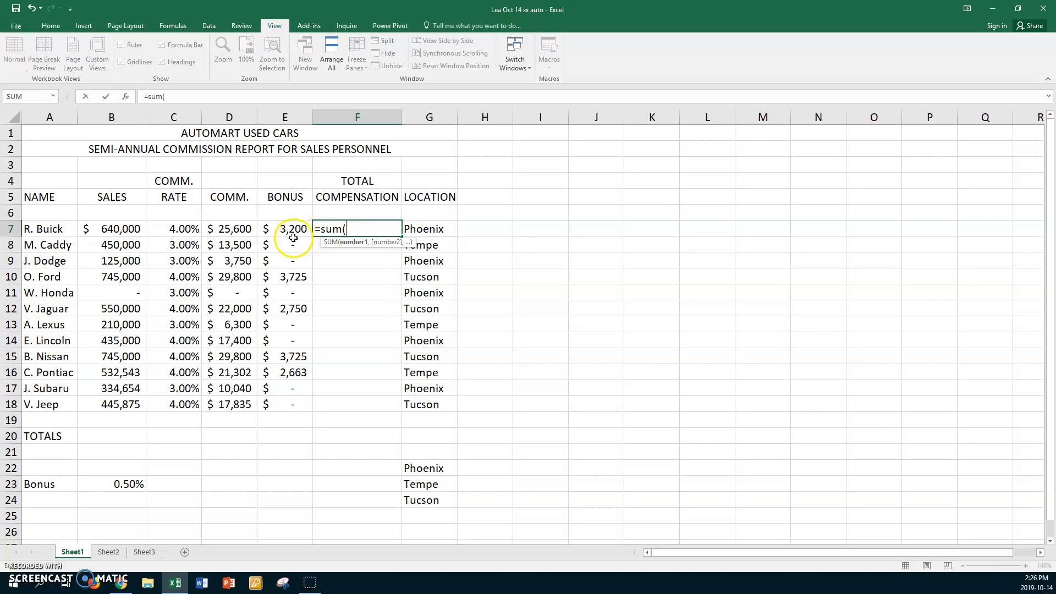
click(250, 227)
drag(251, 228, 277, 226)
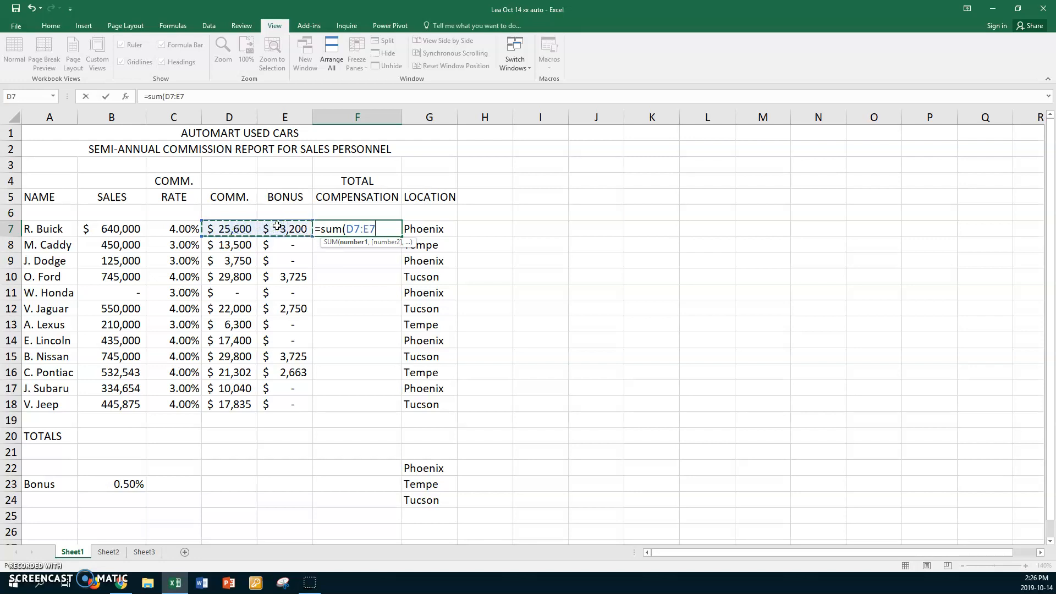
key(Return)
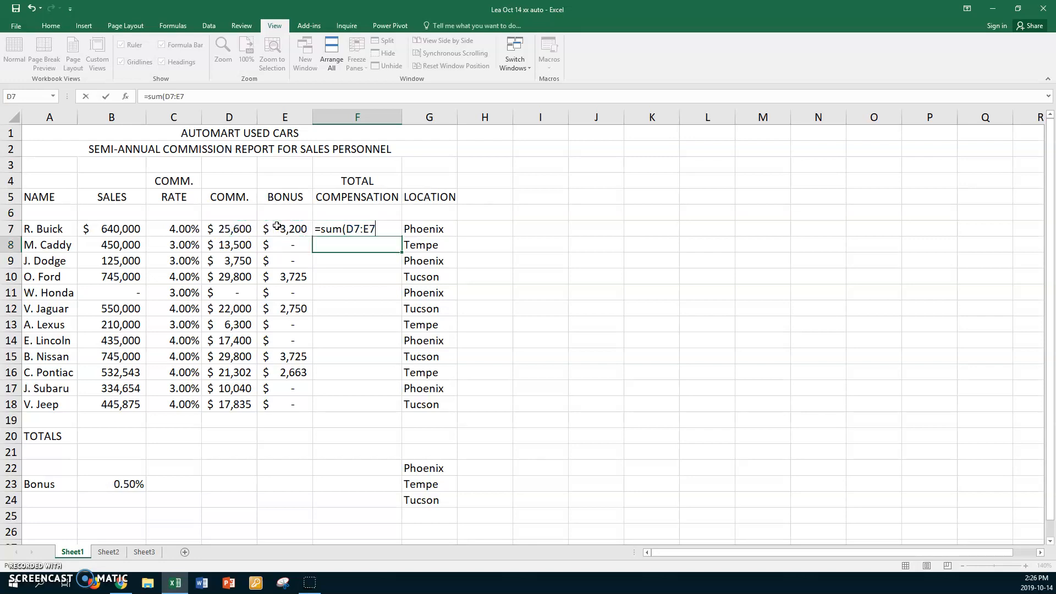
click(365, 230)
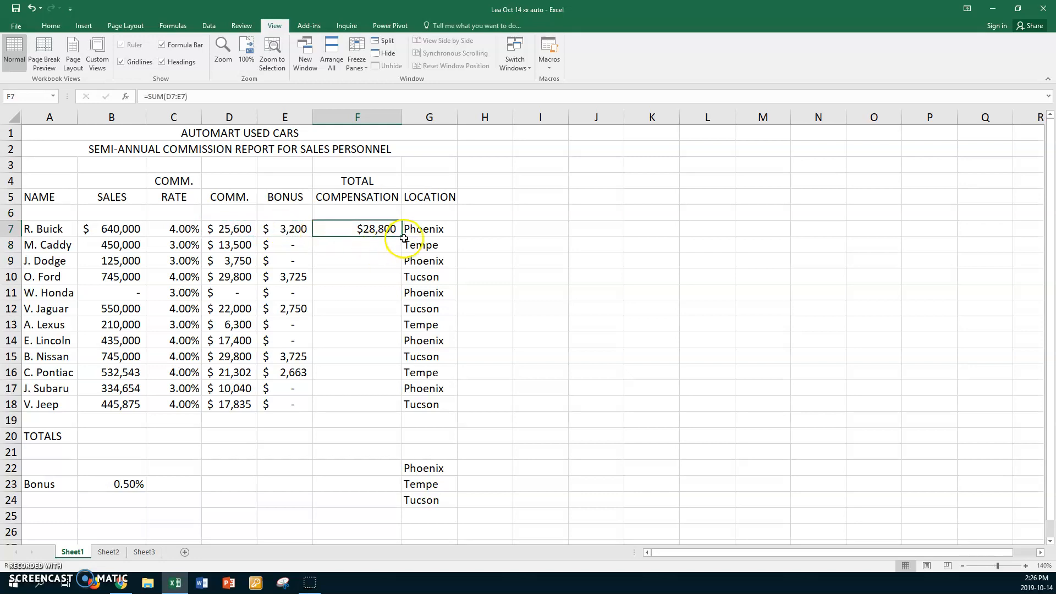
drag(404, 238, 373, 404)
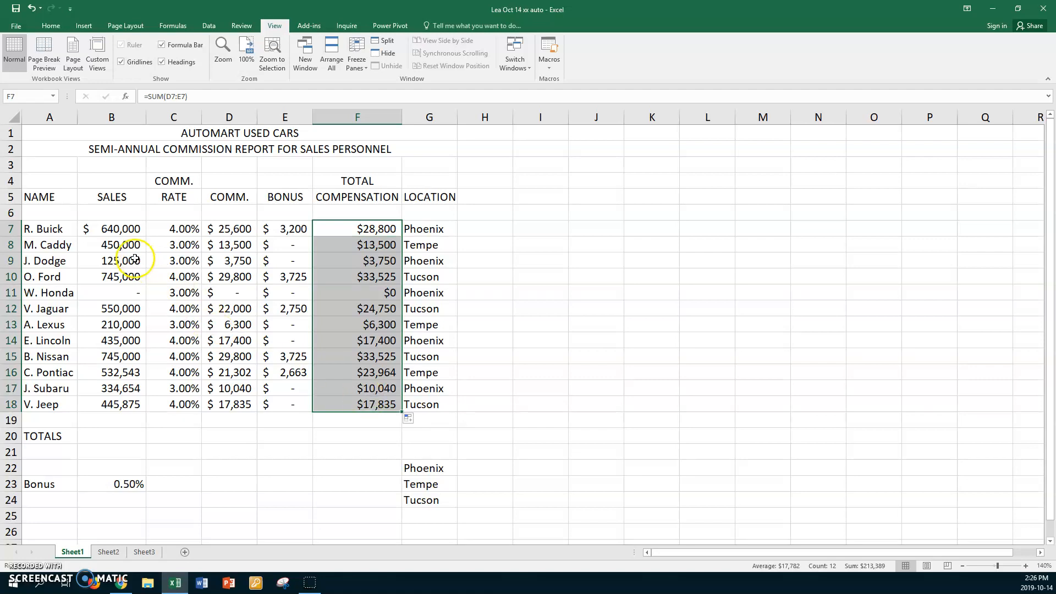
Copy the number format of B8 onto D8:F18 with Format Painter, then check the row 7 cells' formats
click(119, 248)
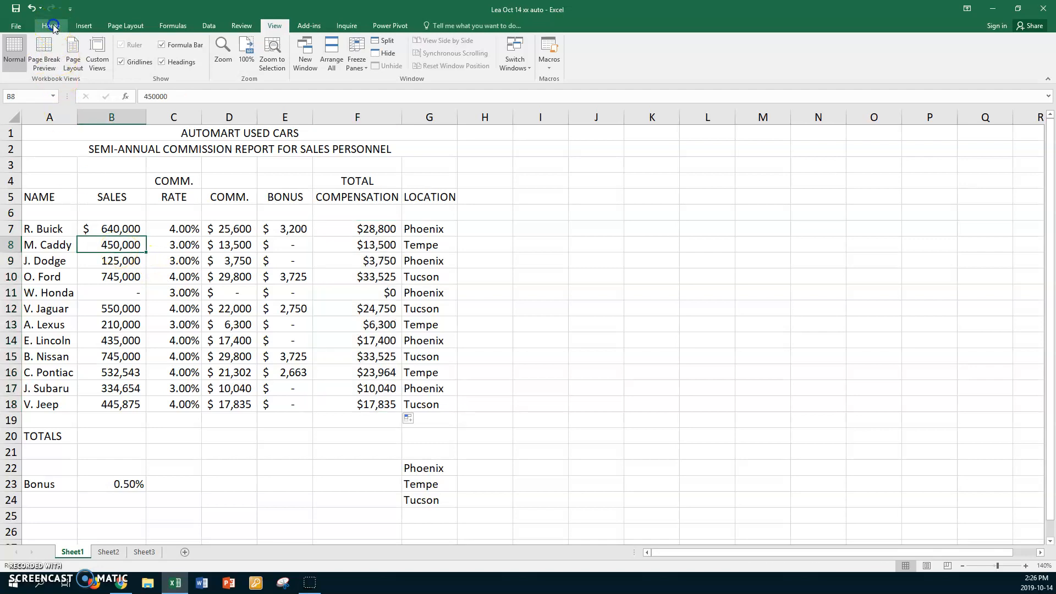
click(51, 26)
click(50, 65)
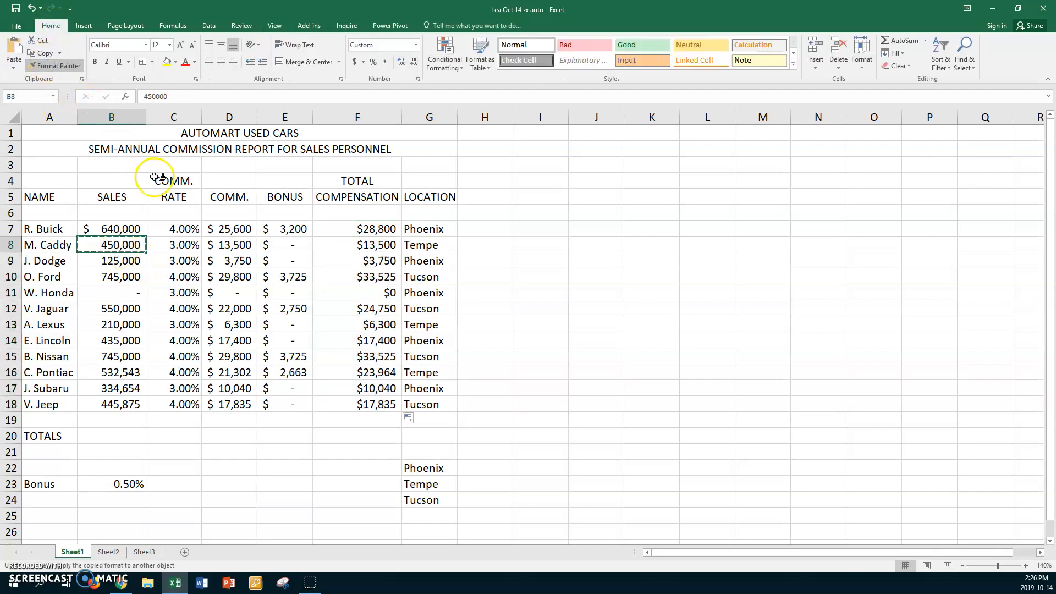
mouse_move(225, 245)
mouse_down()
mouse_move(370, 267)
mouse_move(331, 402)
mouse_up()
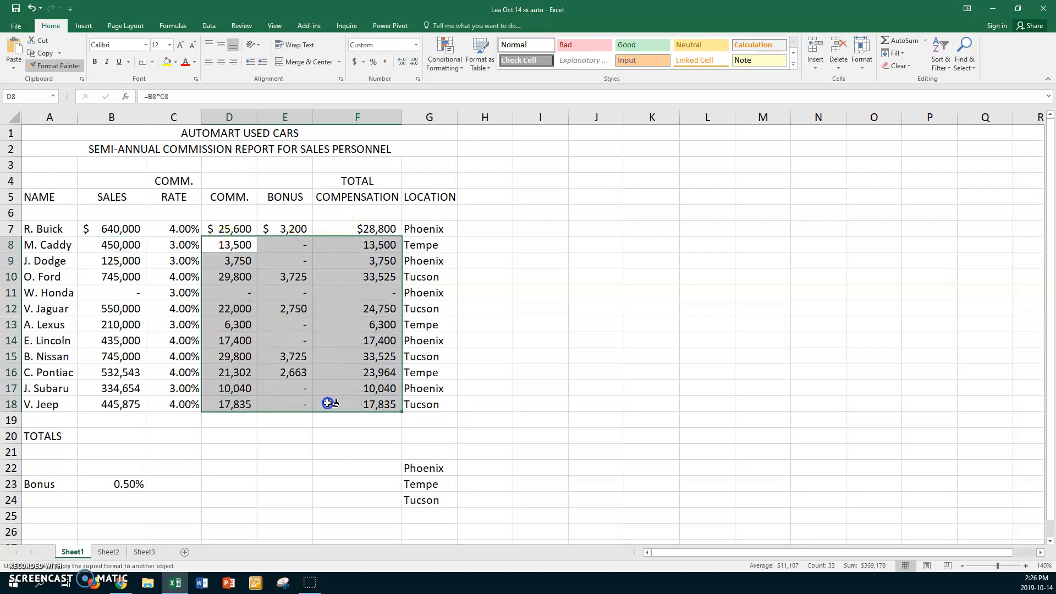
click(62, 66)
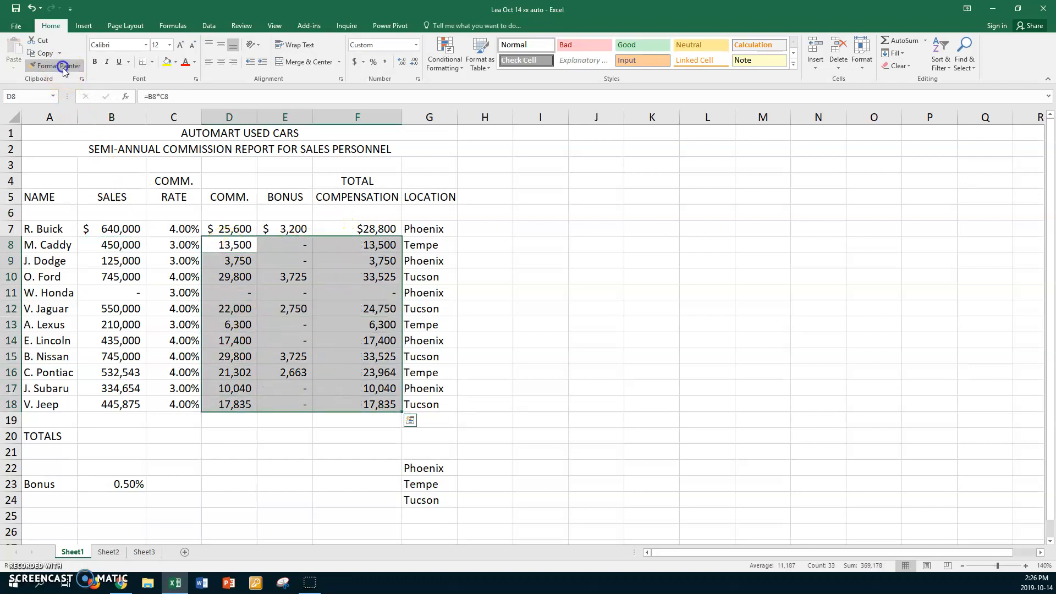
click(245, 229)
click(273, 226)
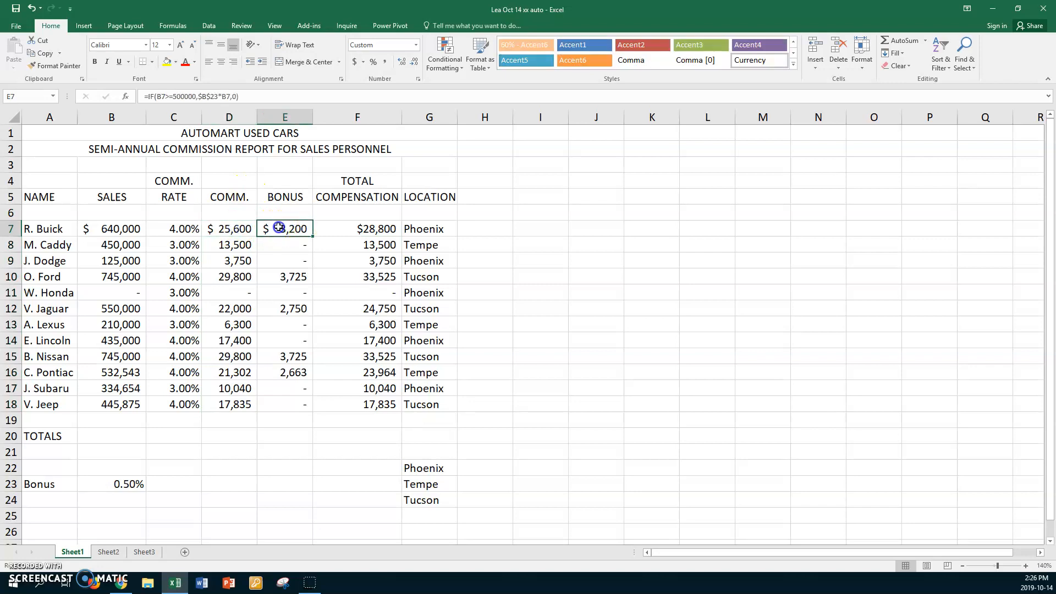
click(353, 228)
click(132, 228)
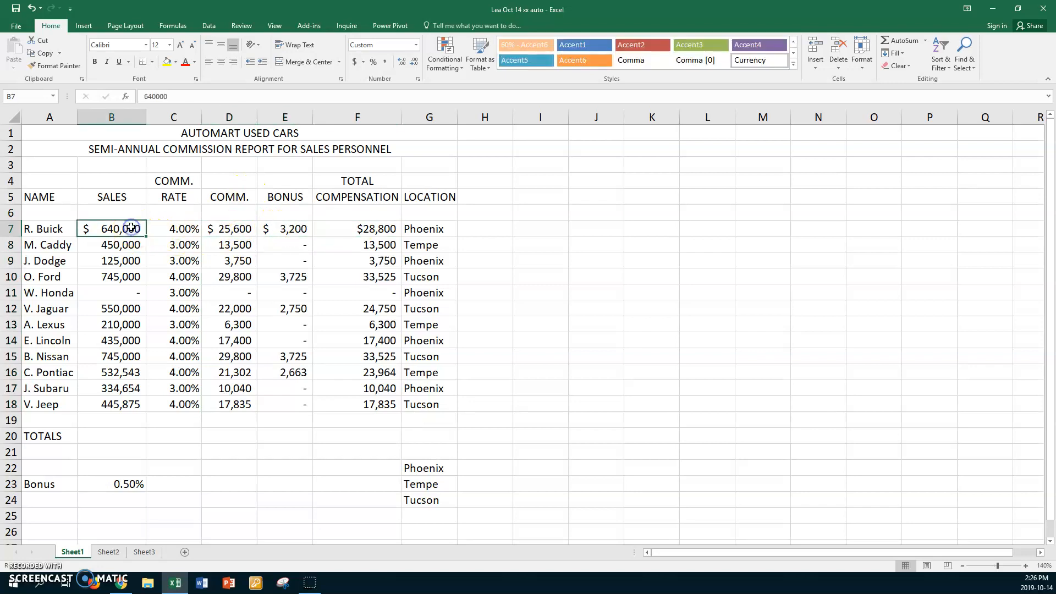
click(126, 227)
Enter the sales total formula =SUM(B7:B18) in B20
click(113, 437)
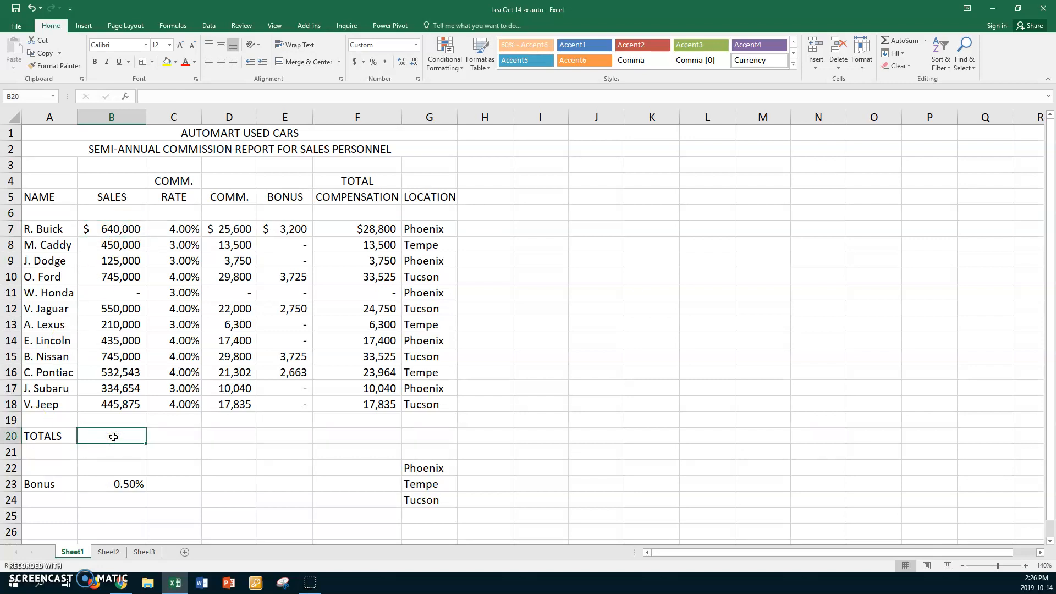
text(=sum()
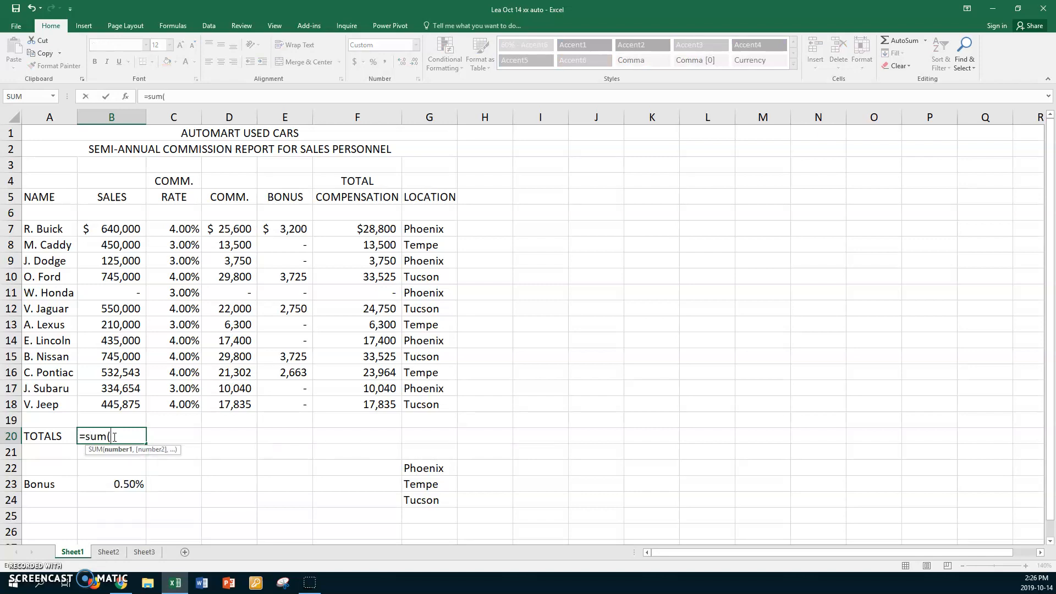
click(112, 229)
drag(112, 229, 97, 401)
key(Return)
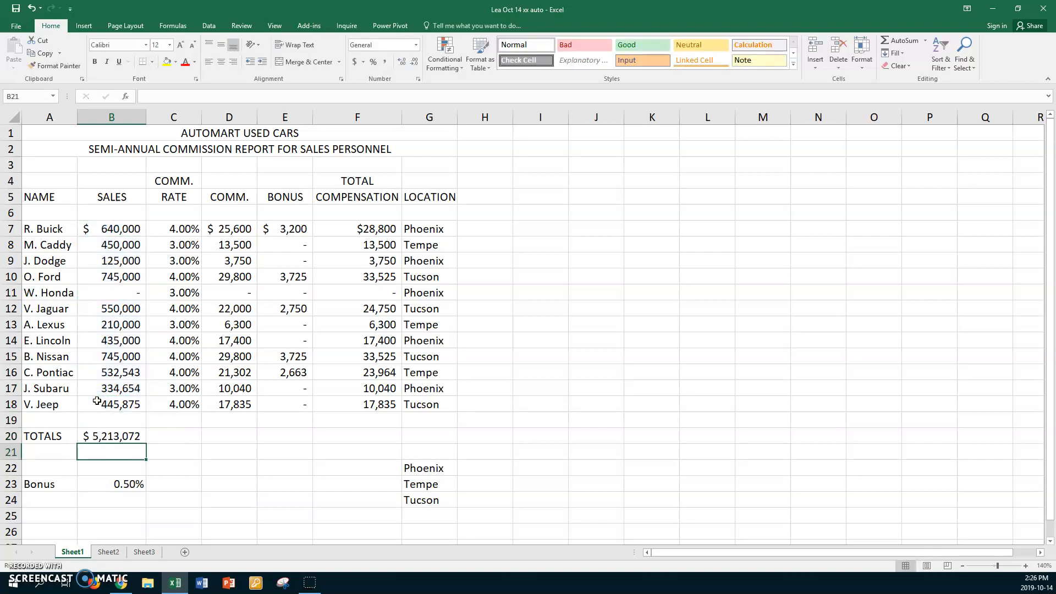
Copy the B20 total formula and paste it across D20:F20
click(113, 437)
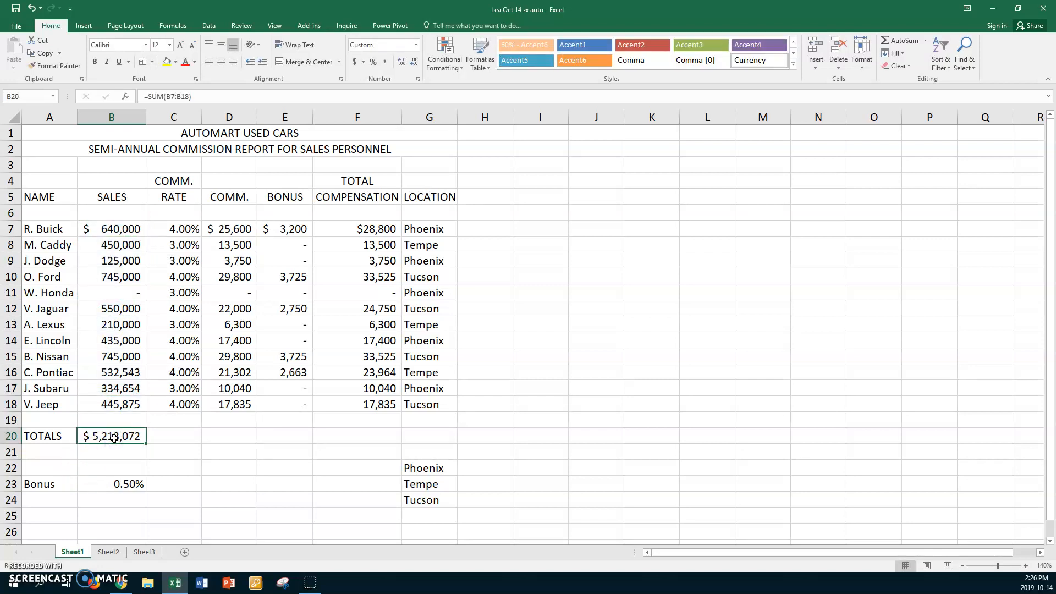
key(ctrl+c)
click(225, 437)
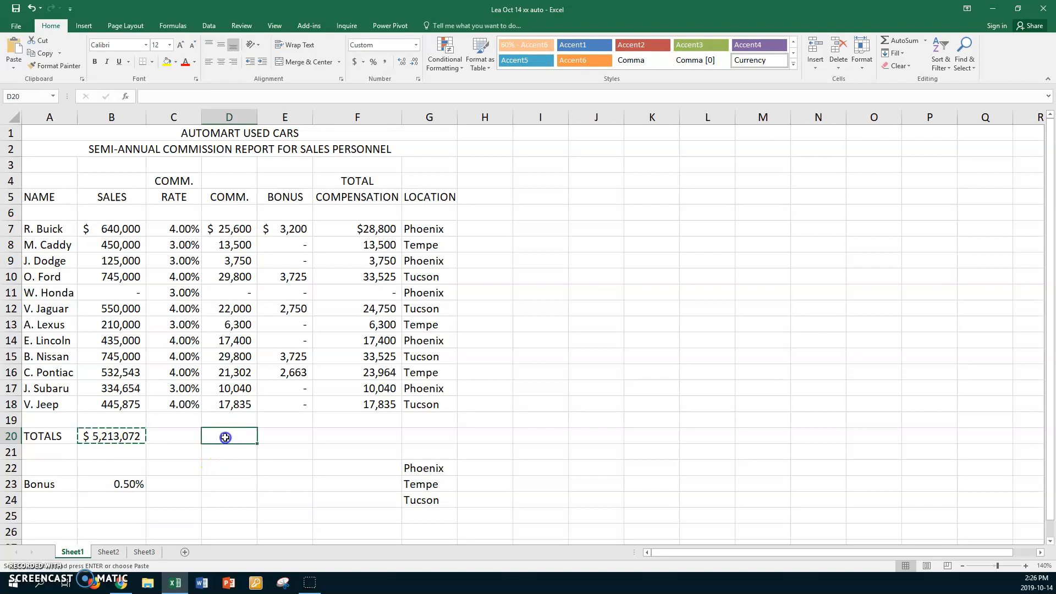
drag(225, 437, 392, 438)
key(ctrl+v)
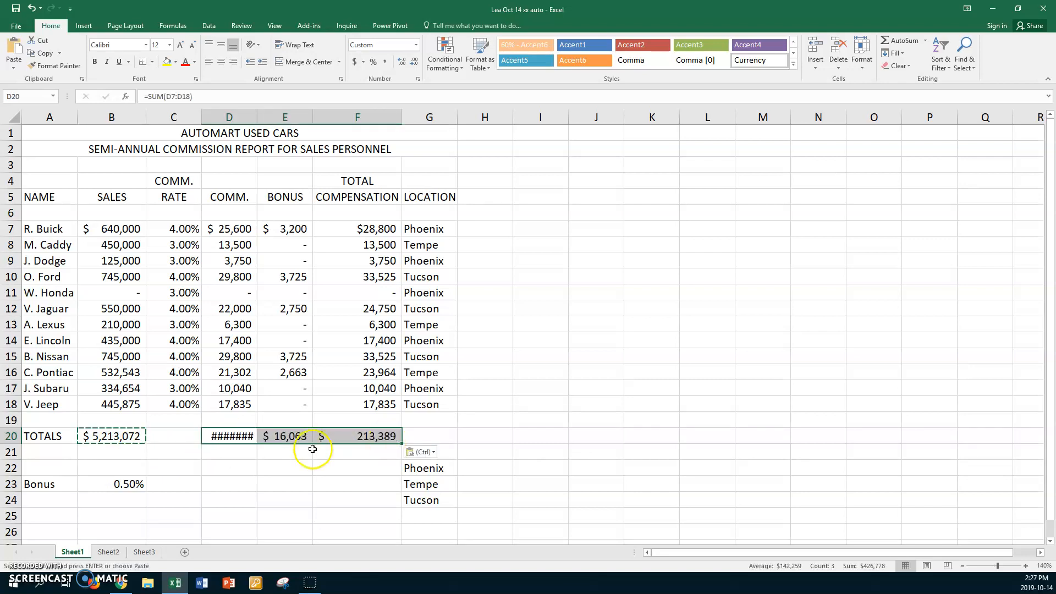
Autofit column D to show its total and review the D20:F20 totals
double_click(256, 117)
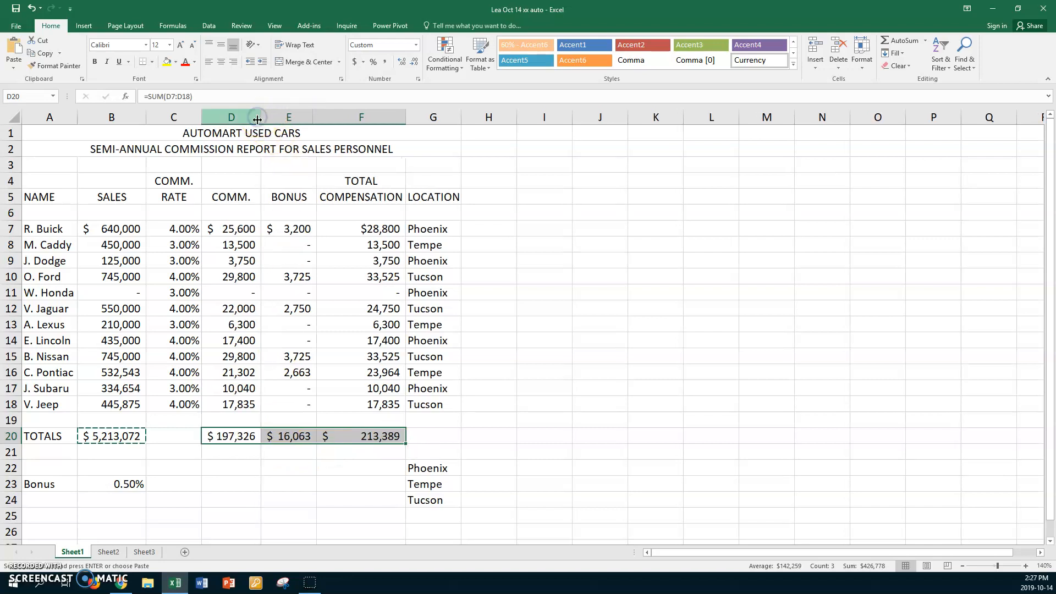
click(237, 436)
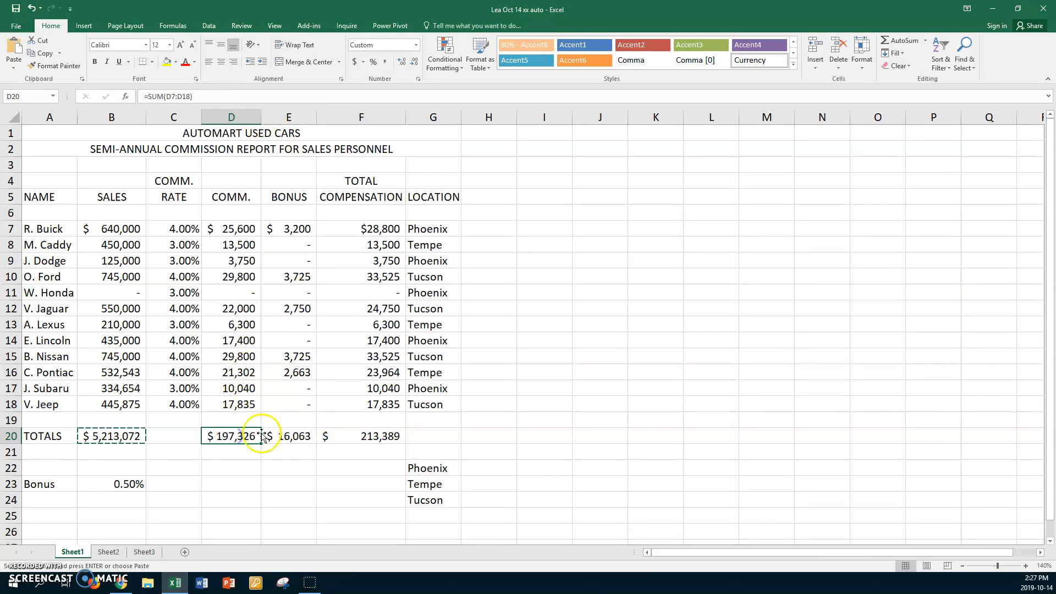
click(288, 437)
click(379, 436)
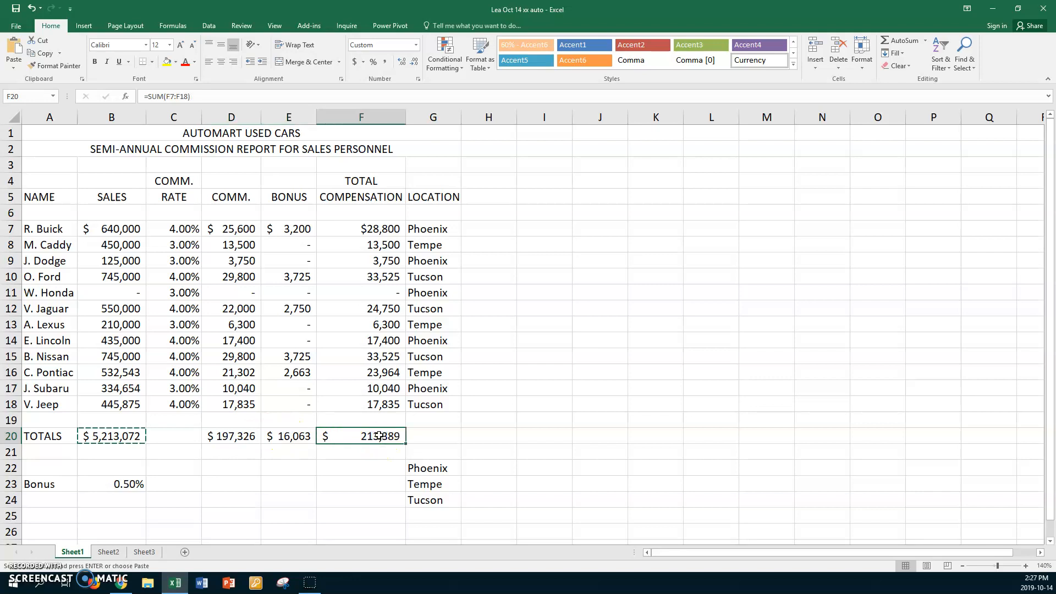
key(Escape)
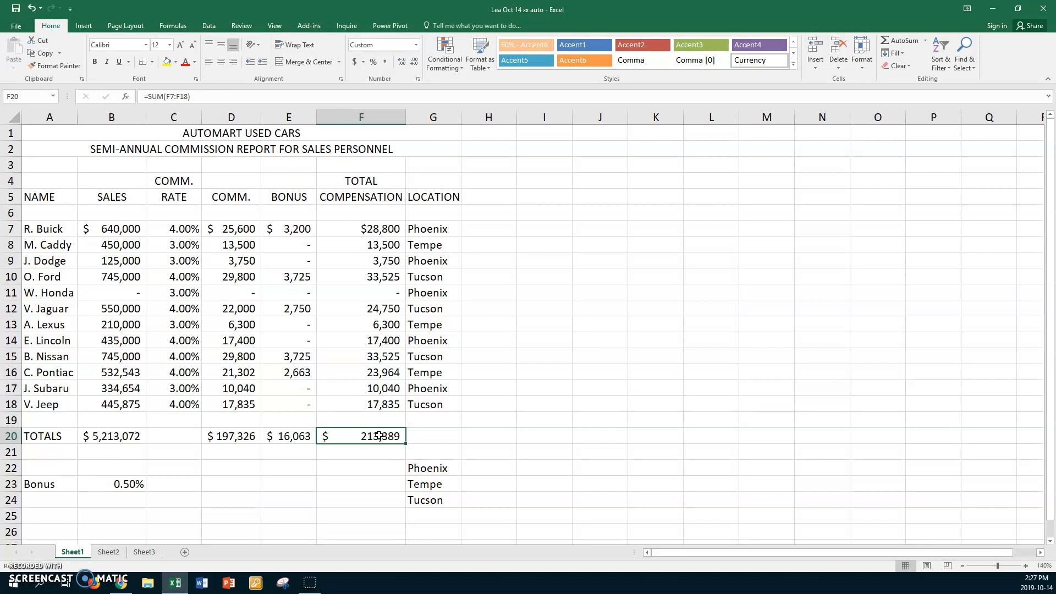
Enter =SUMIF(G7:G18,G7,F7:F18) in F22 to total Phoenix compensation, then reopen it to check
click(509, 468)
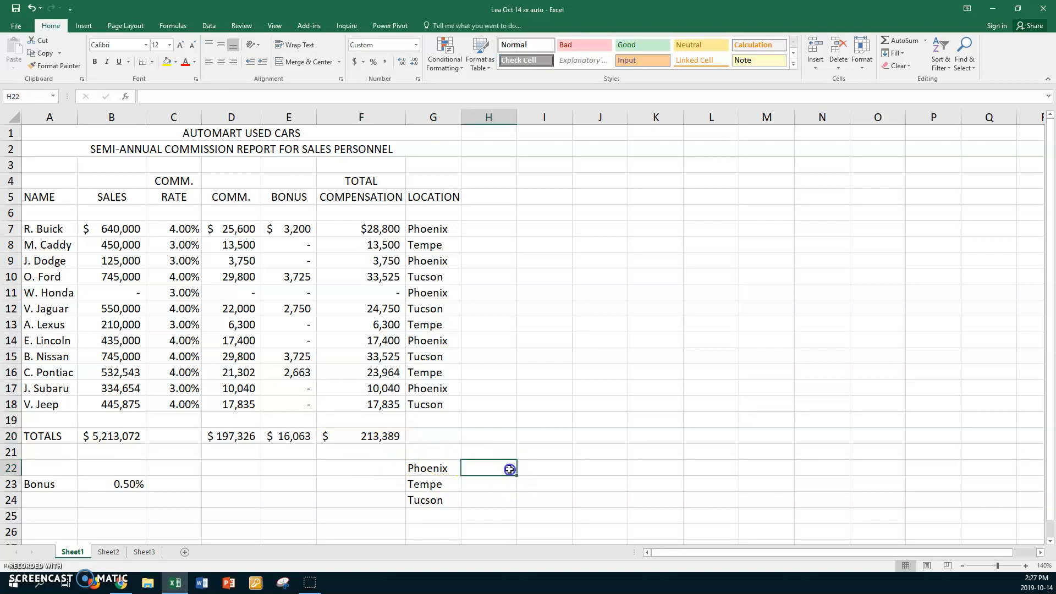
click(370, 469)
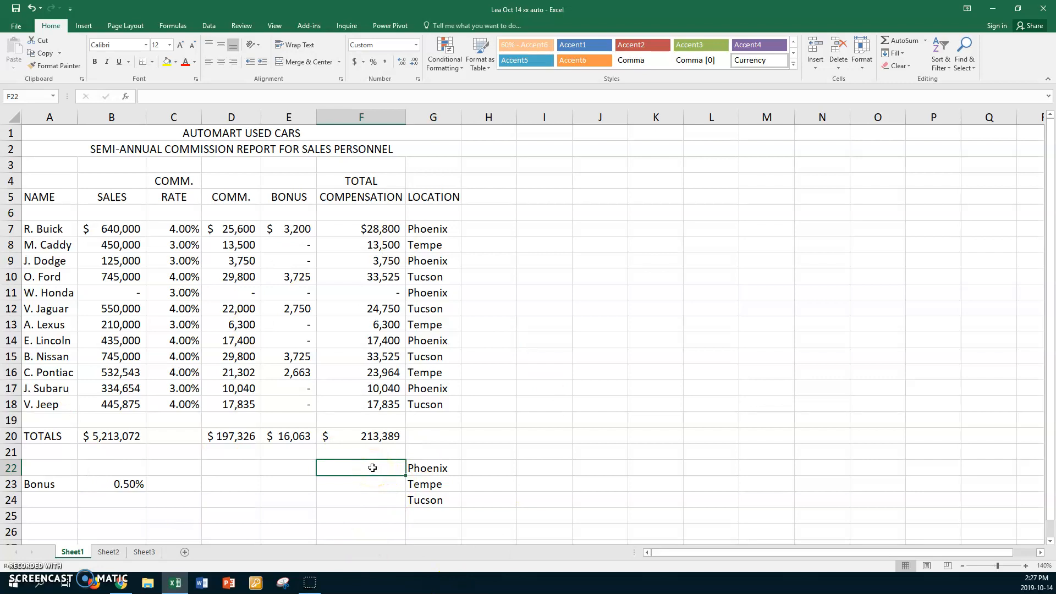
text(=sum)
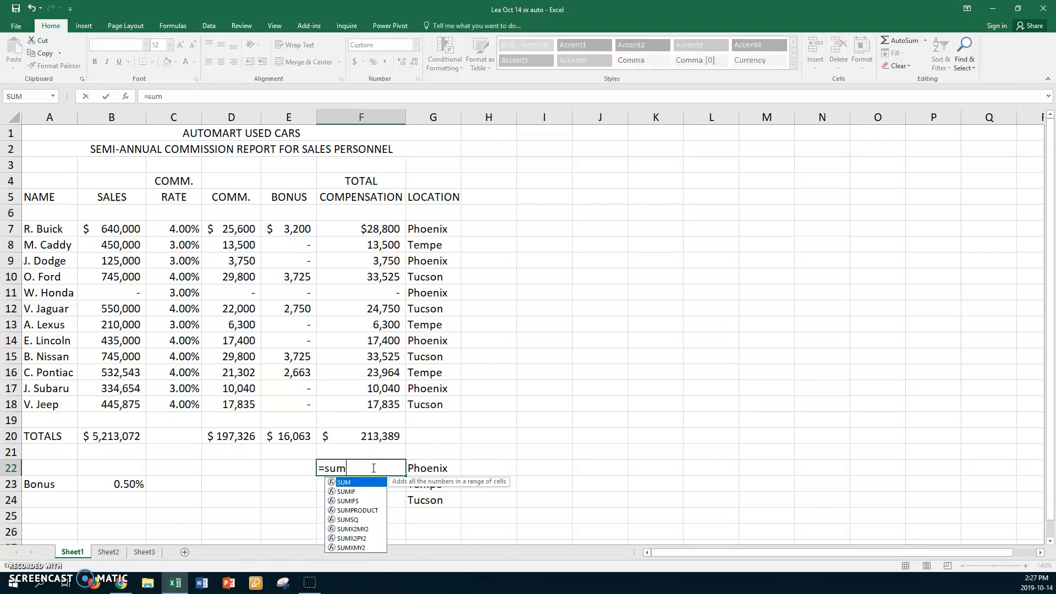
text(if()
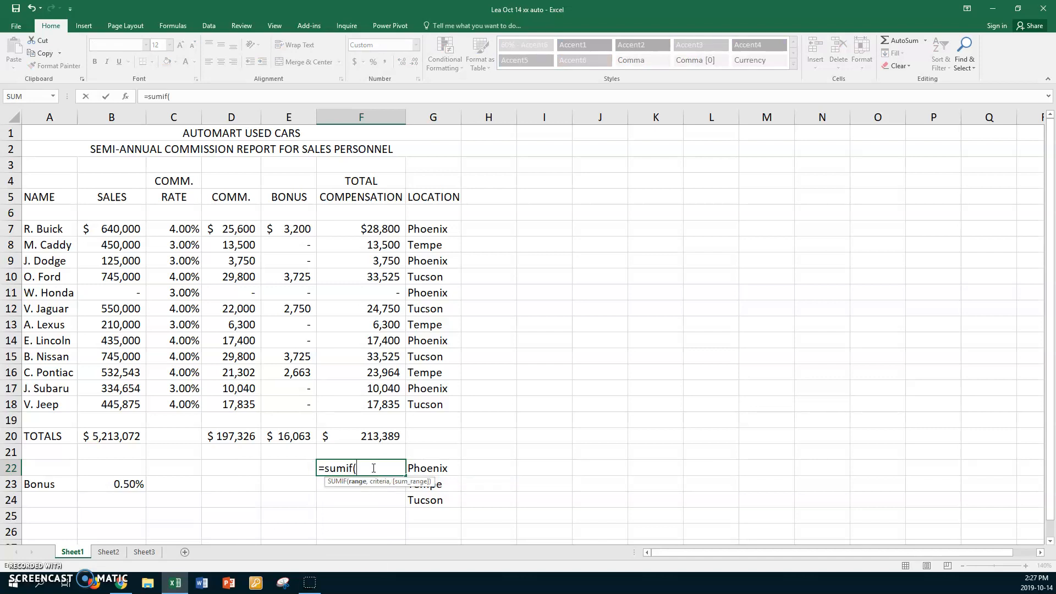
click(362, 470)
drag(438, 225, 434, 401)
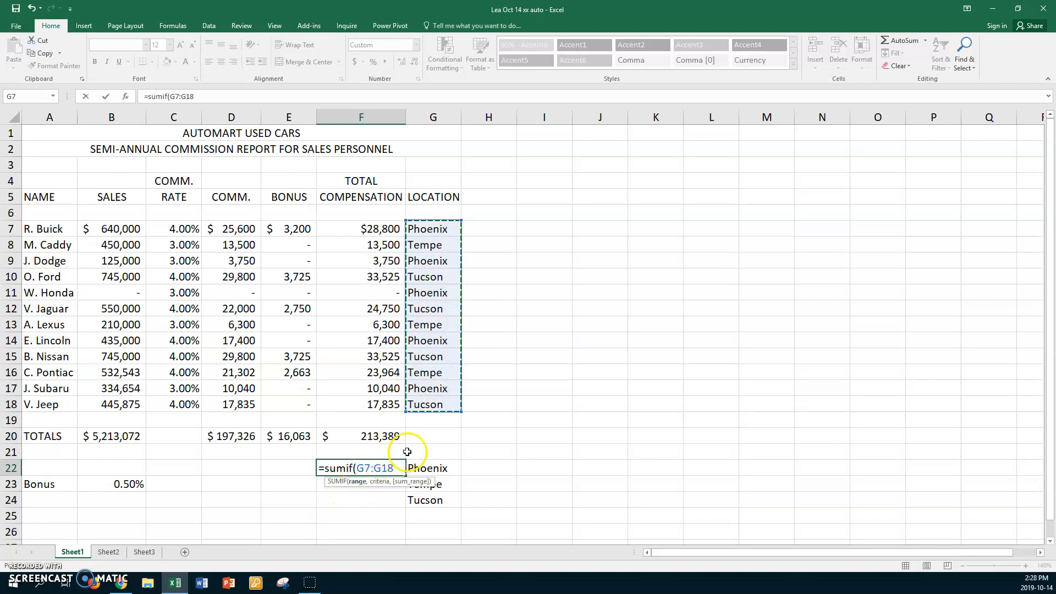
text(,)
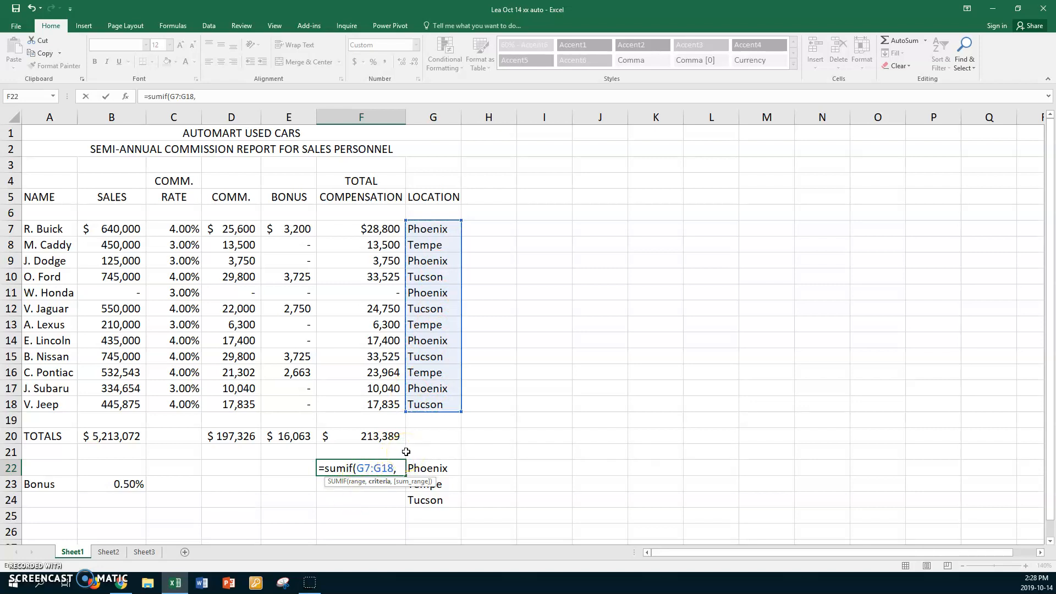
click(434, 229)
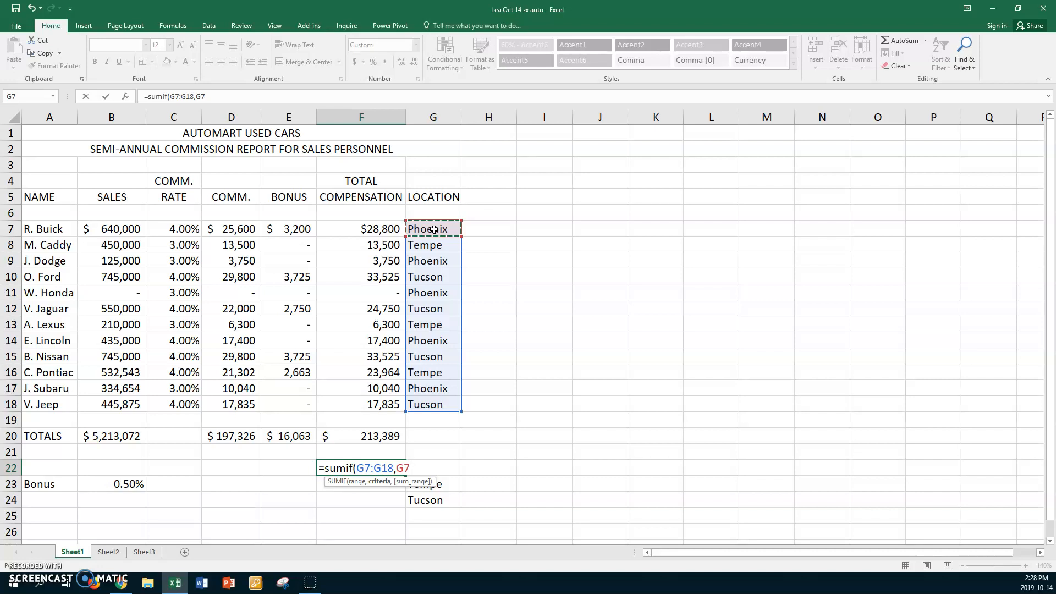
text(,)
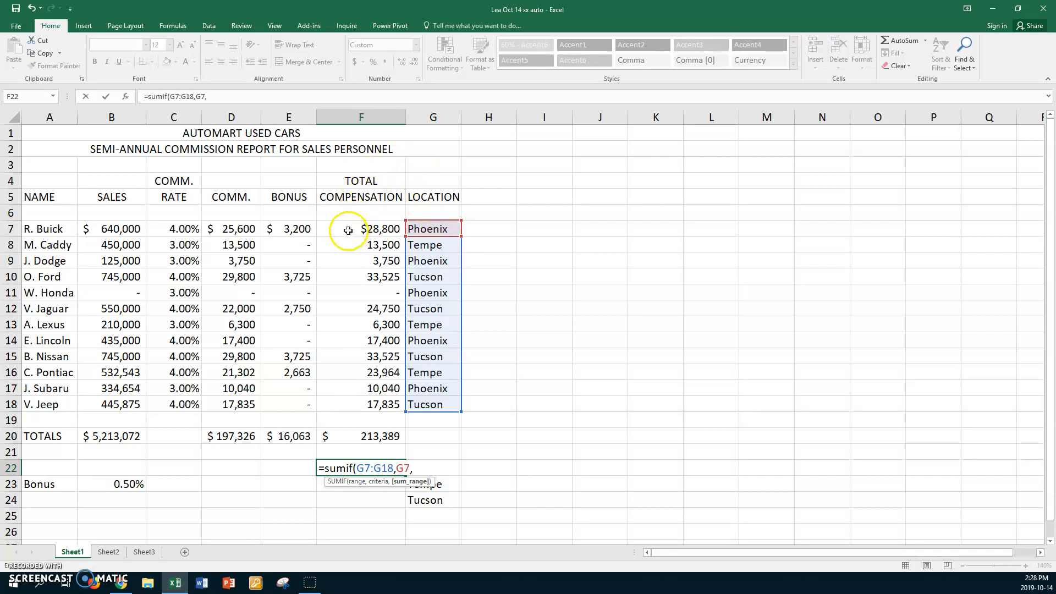
drag(349, 227, 344, 402)
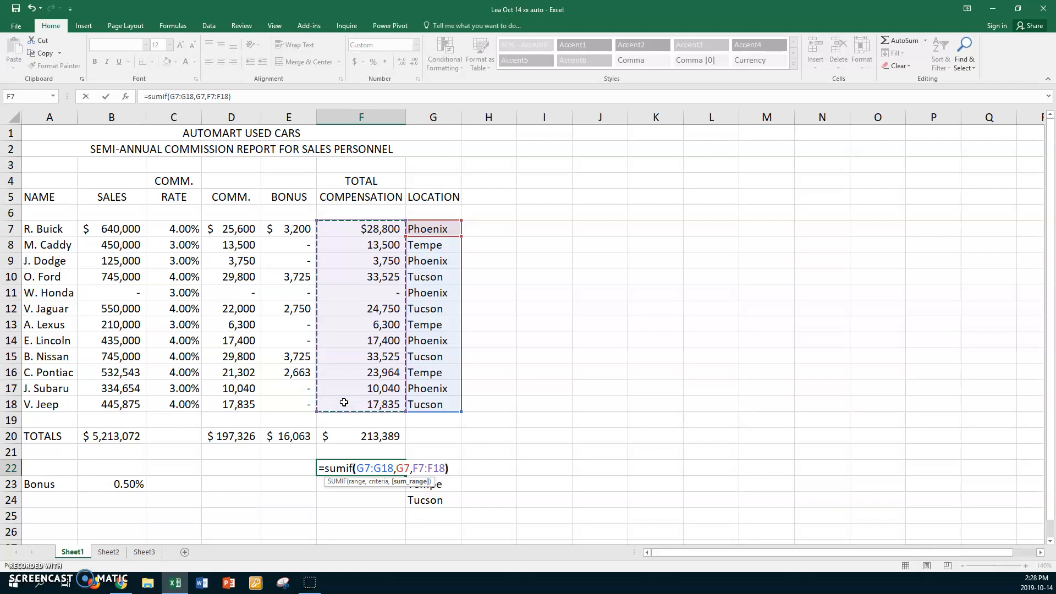
key(Return)
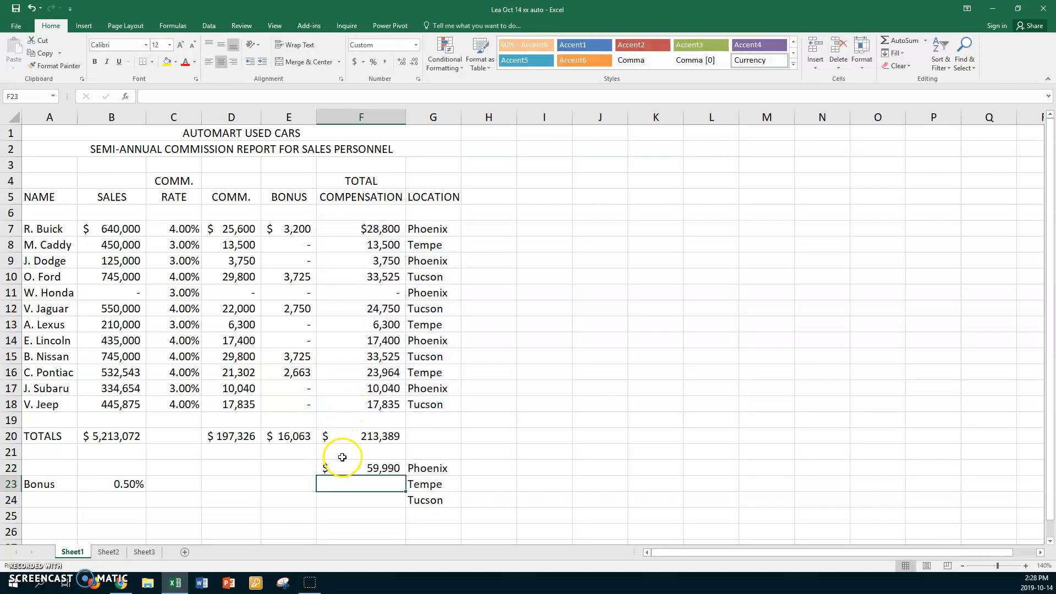
click(347, 466)
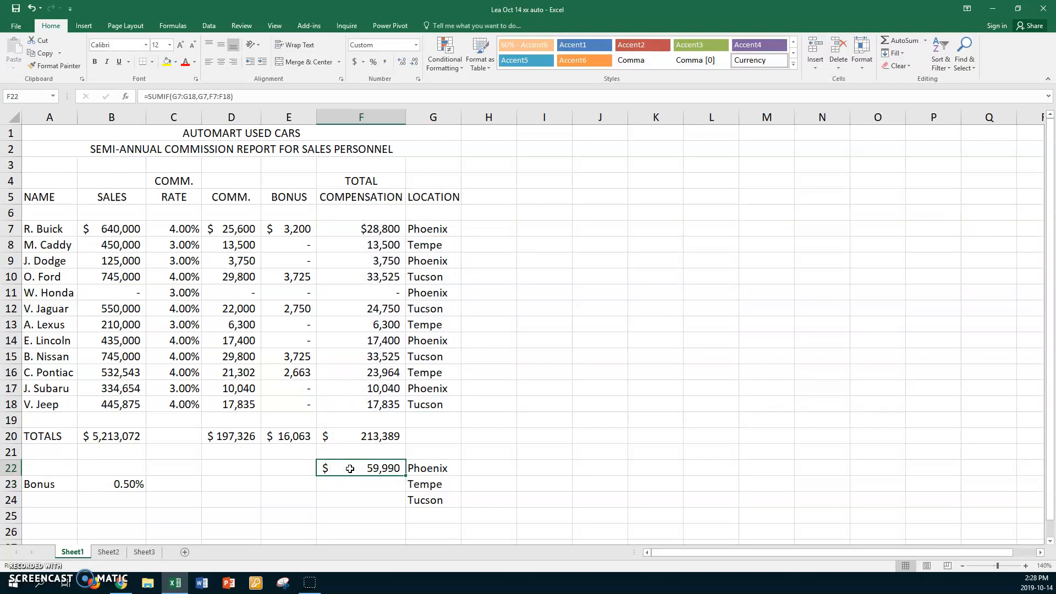
key(F2)
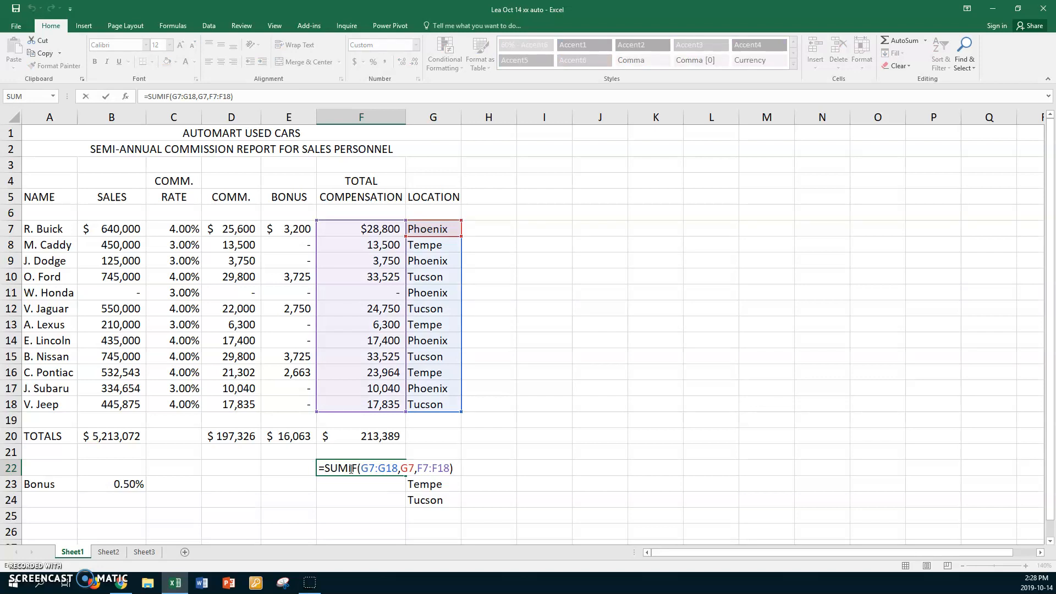
key(ctrl+Return)
Enter =SUMIF(G7:G18,G8,F7:F18) in F23 to total compensation for Tempe
click(364, 486)
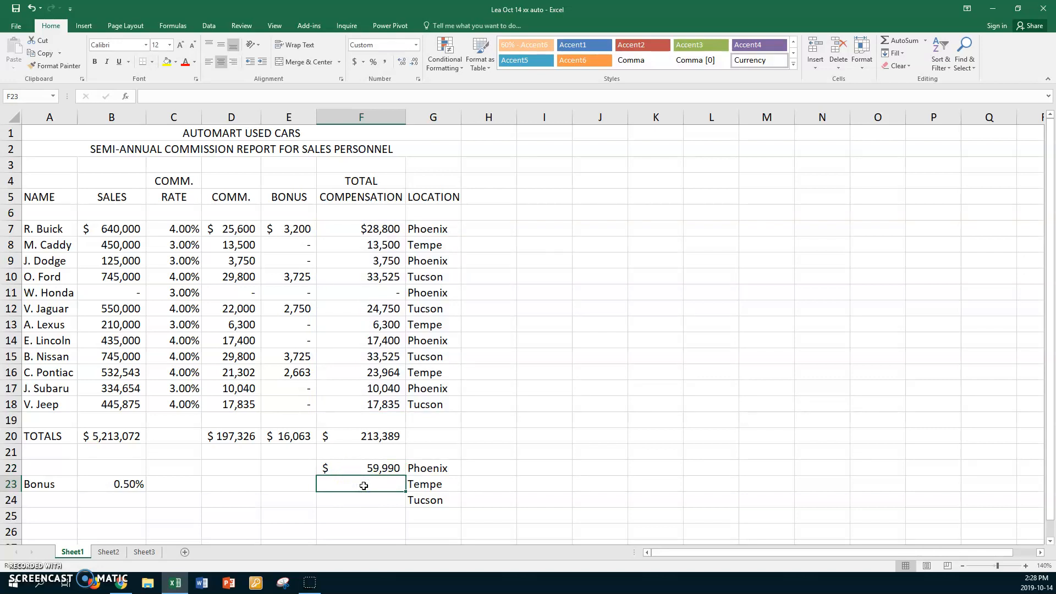
text(=sum)
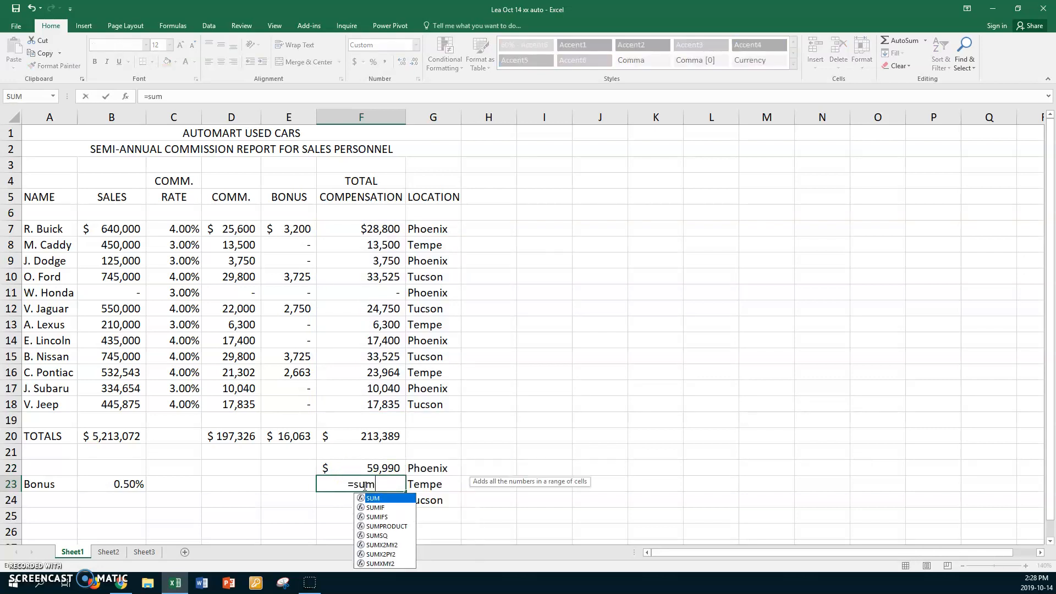
text(if()
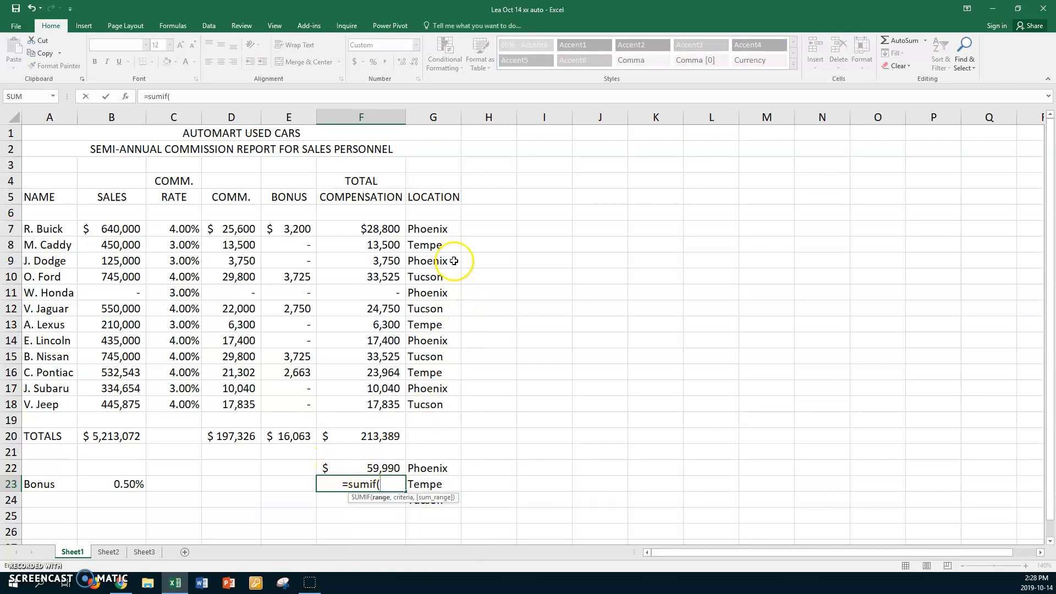
drag(446, 227, 432, 400)
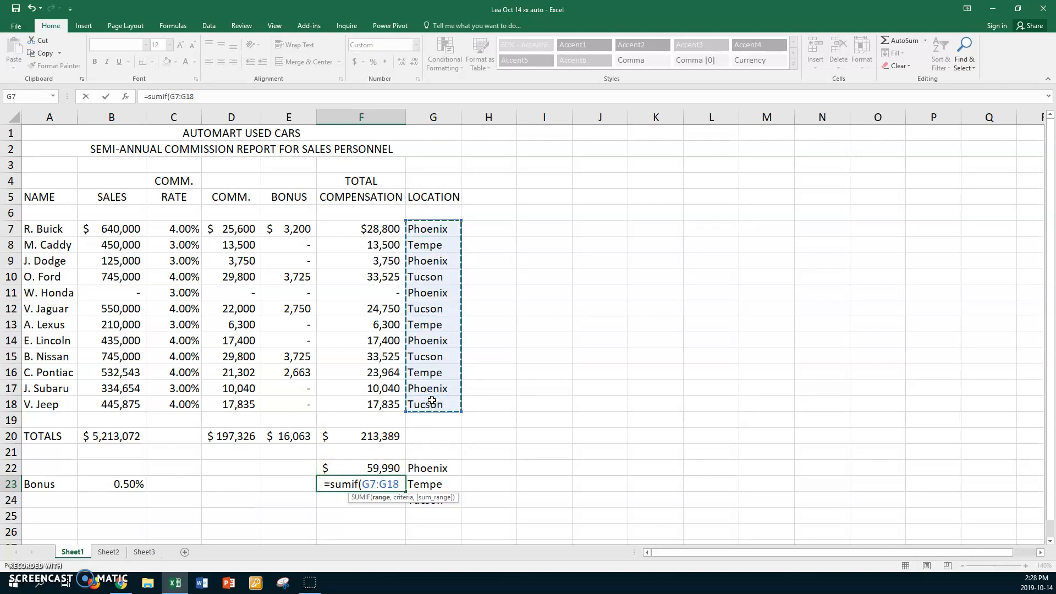
text(,)
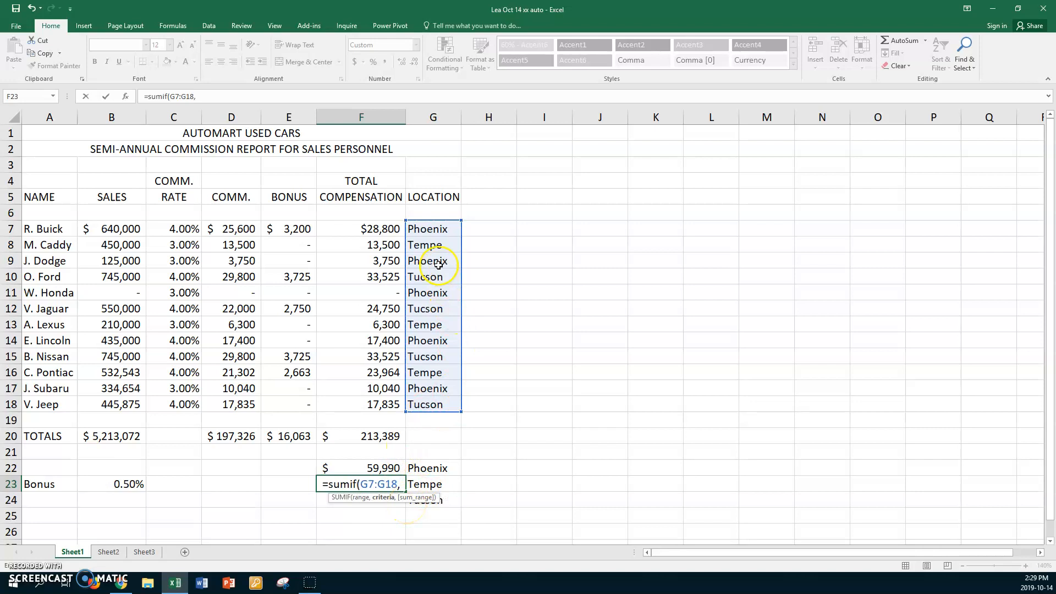
click(429, 245)
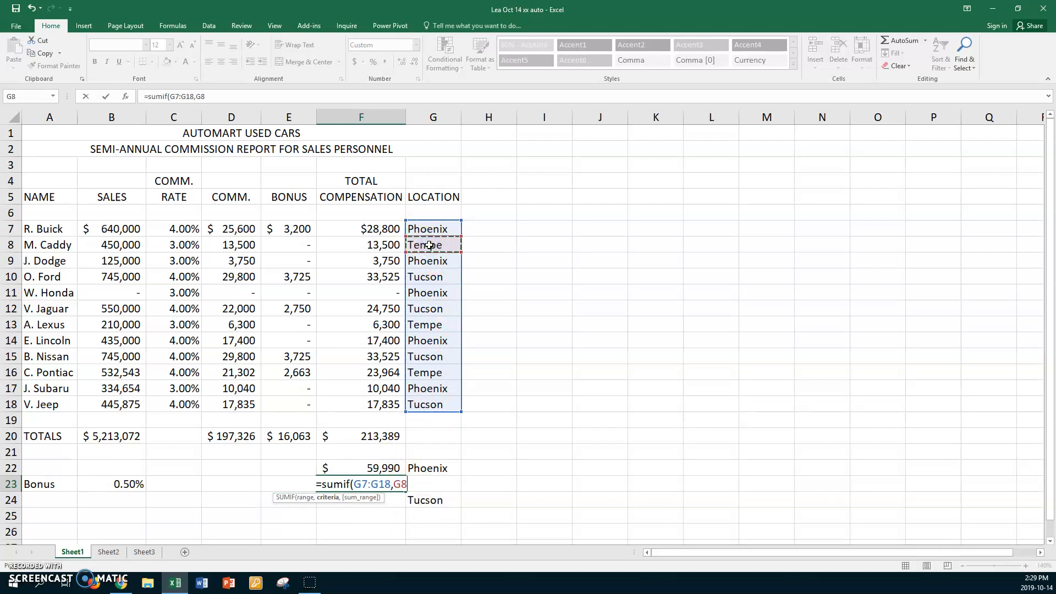
text(,)
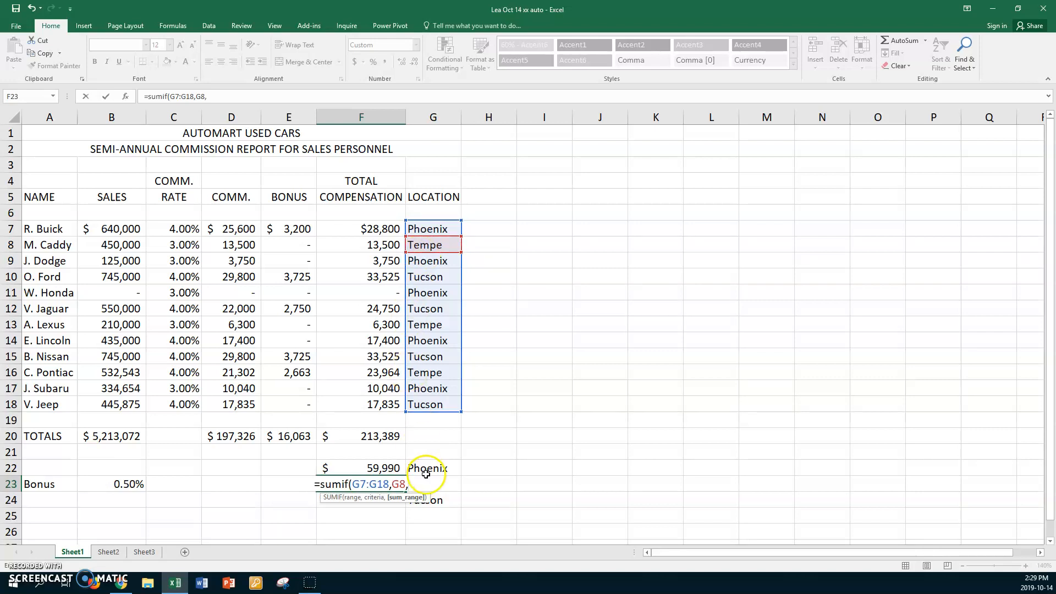
click(352, 228)
drag(352, 228, 353, 407)
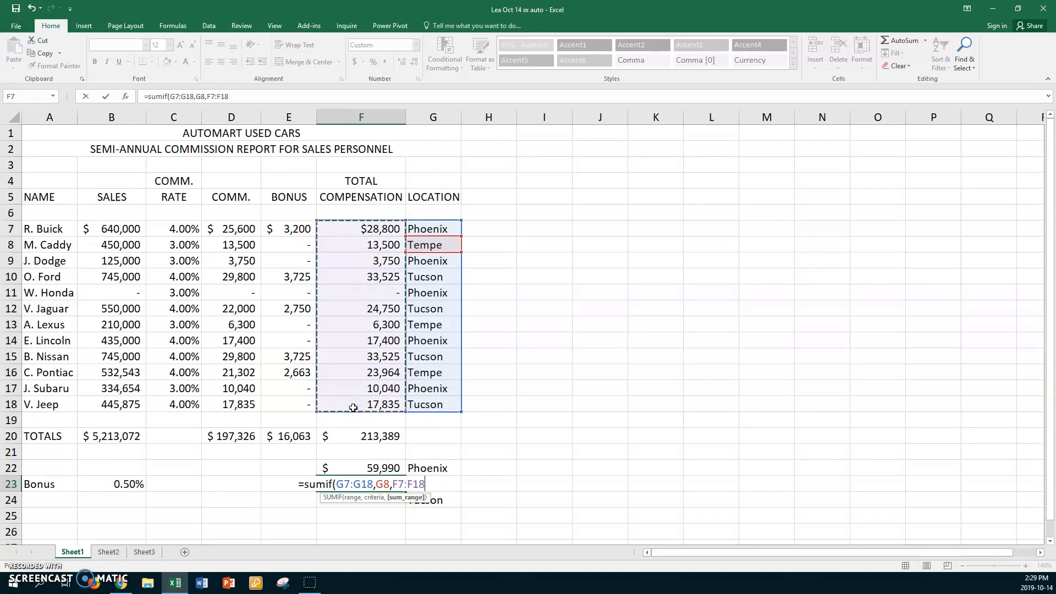
key(Return)
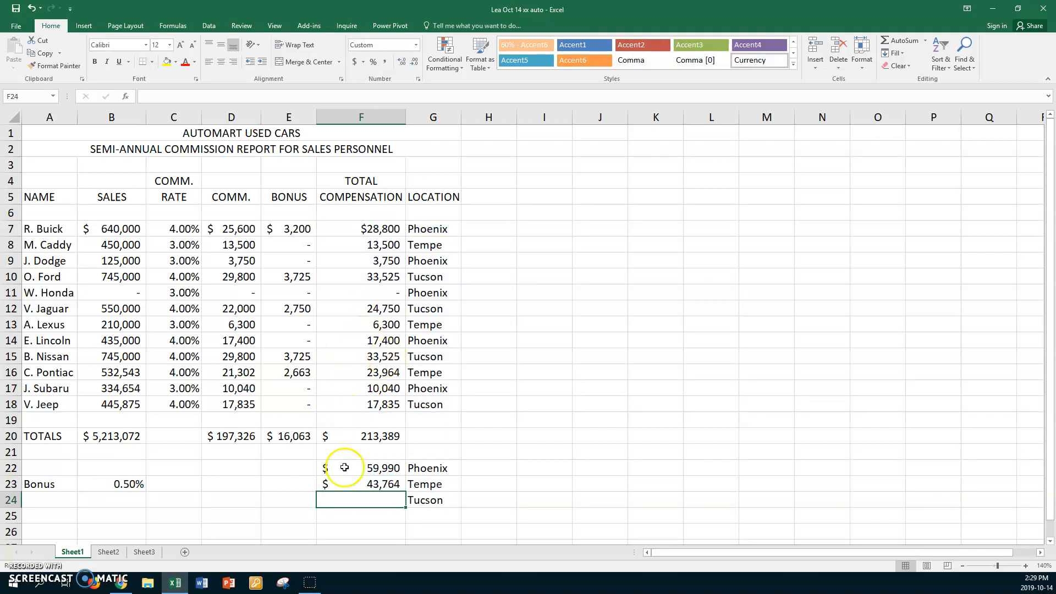
Enter =SUMIF(G7:G18,"Tucson",F7:F18) in F24 to total compensation for Tucson
click(358, 500)
text(=sumif)
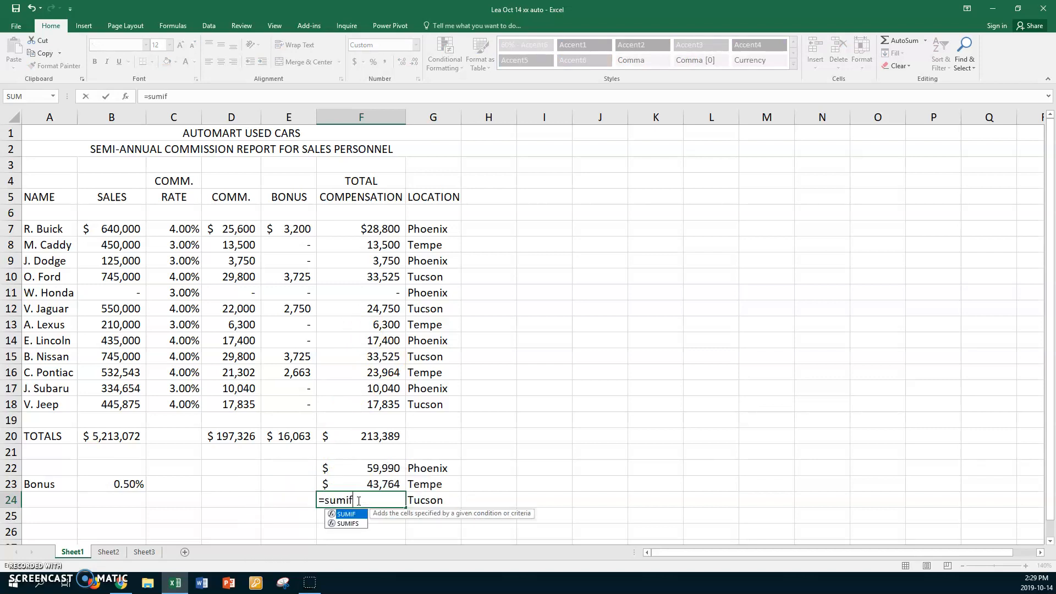
text(()
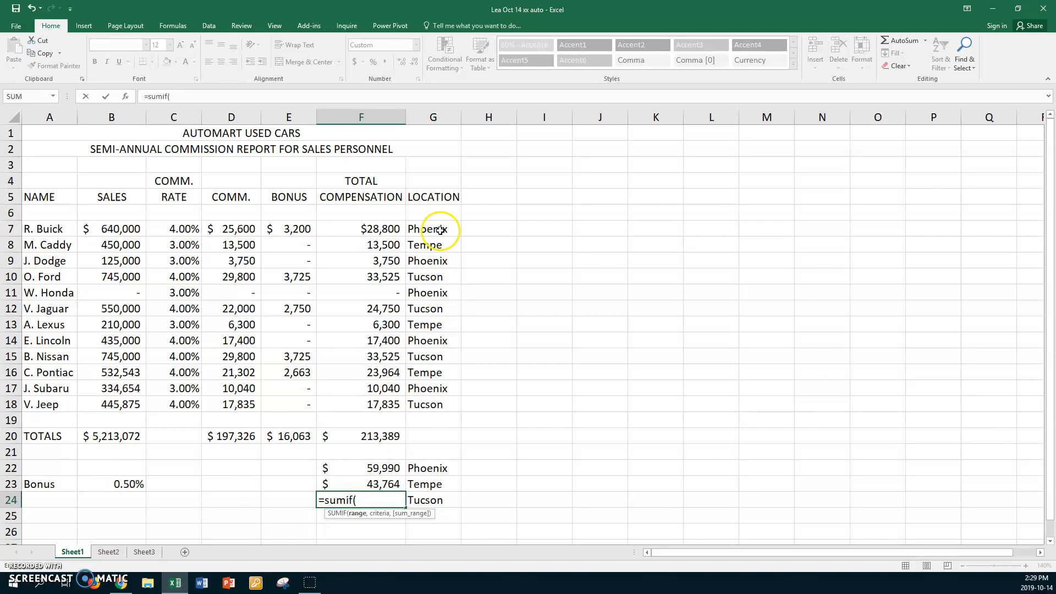
drag(440, 227, 440, 401)
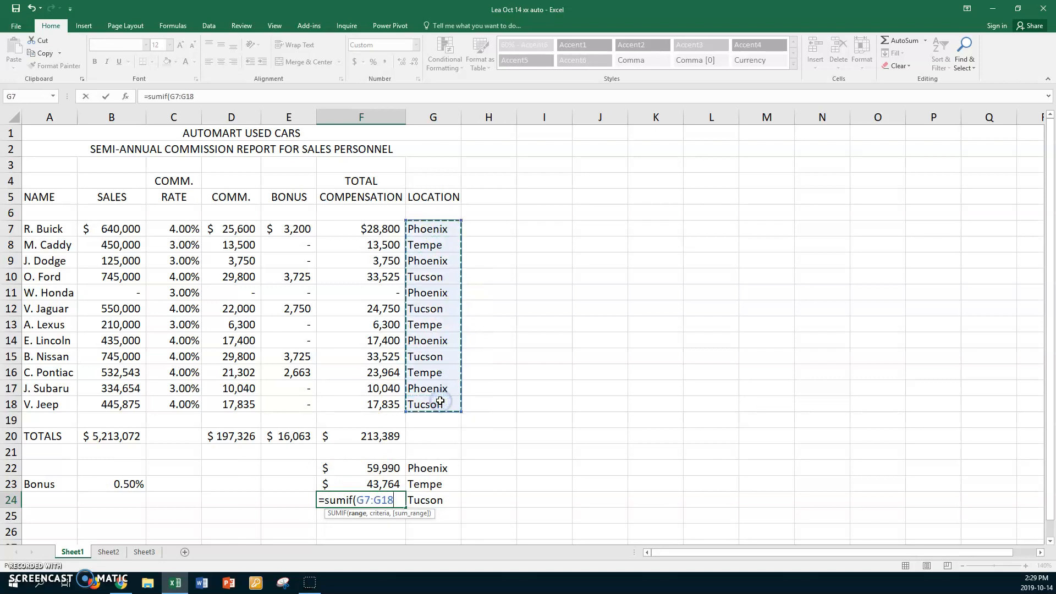
text(,)
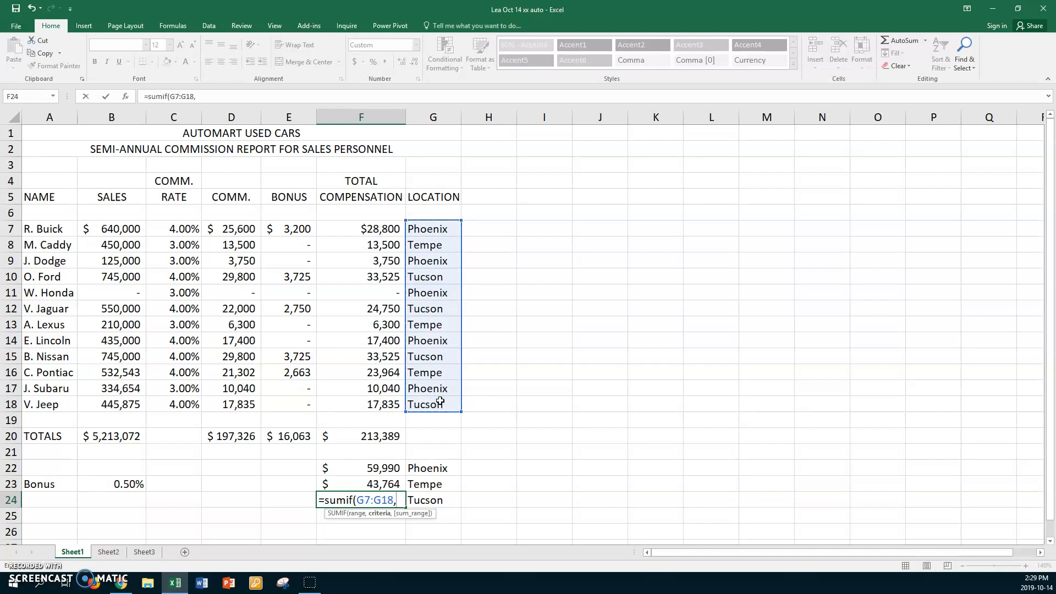
text("Tucson",)
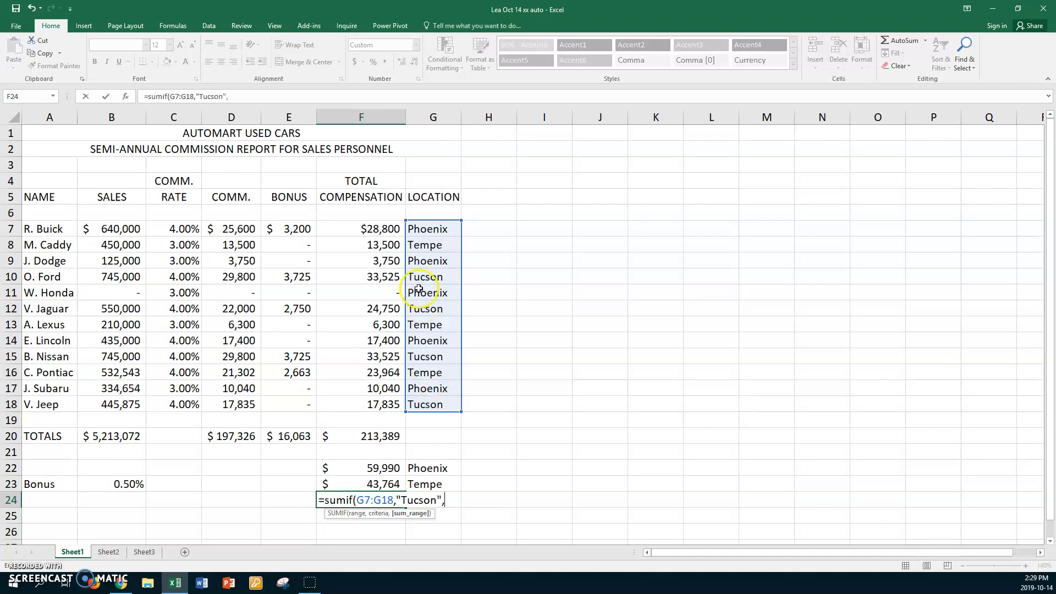
drag(349, 229, 347, 407)
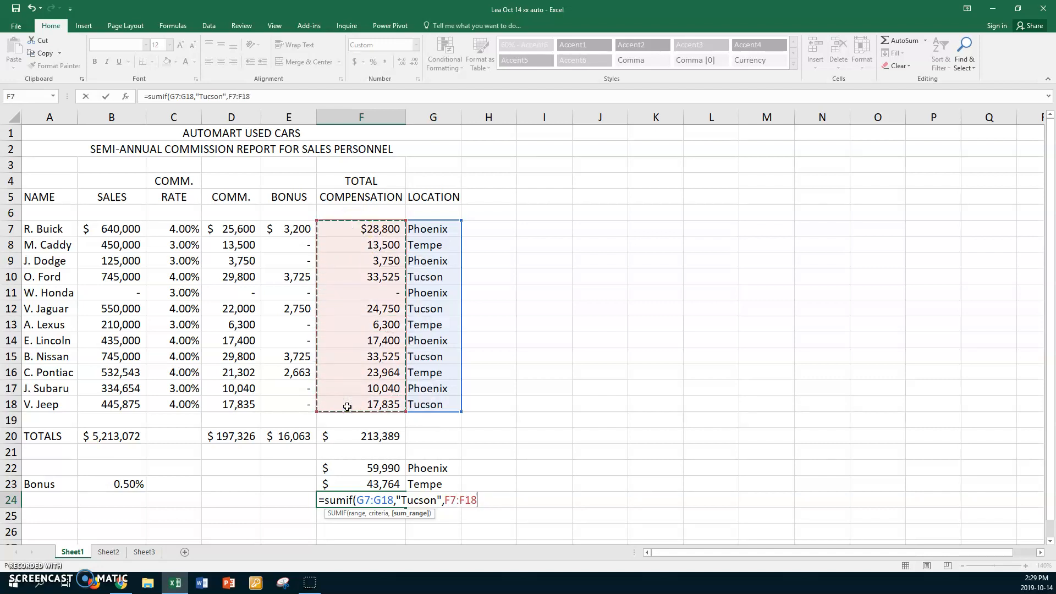
key(Return)
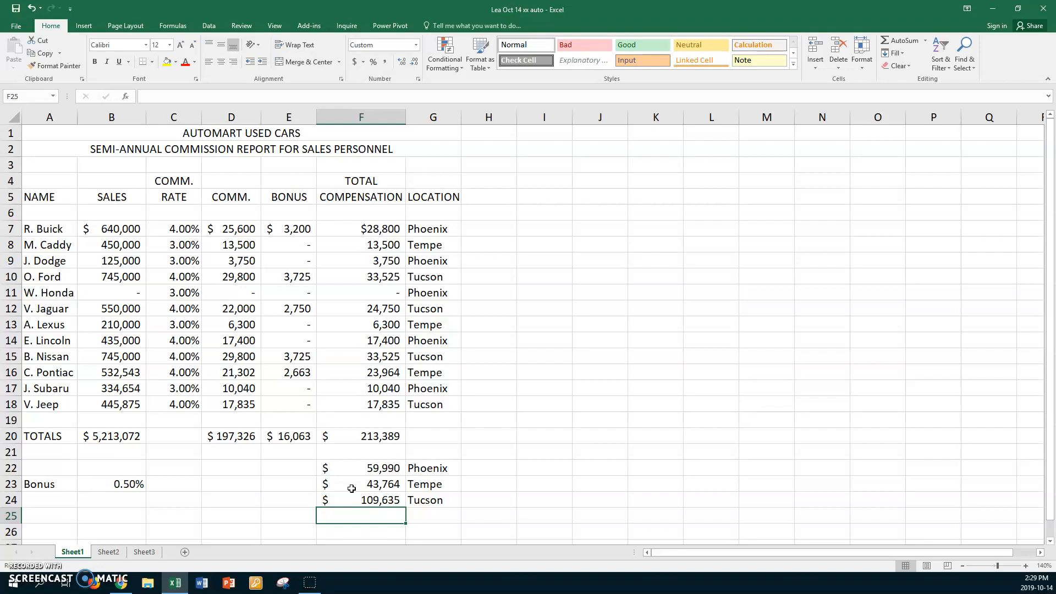
Review the SUMIF formulas in F22 and F24 to compare cell and text criteria
click(353, 470)
double_click(353, 470)
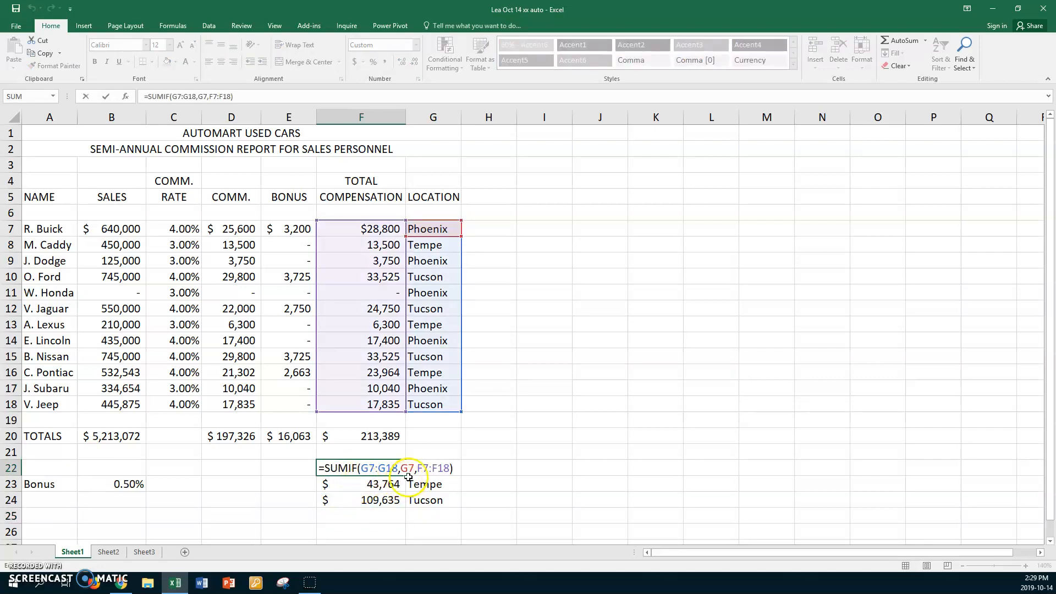
key(Escape)
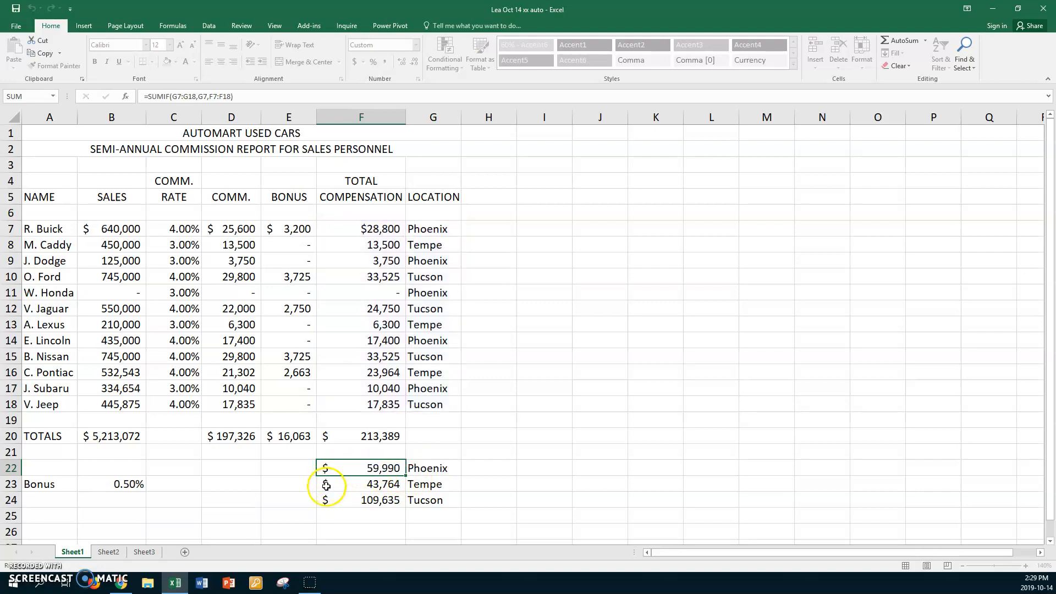
click(351, 503)
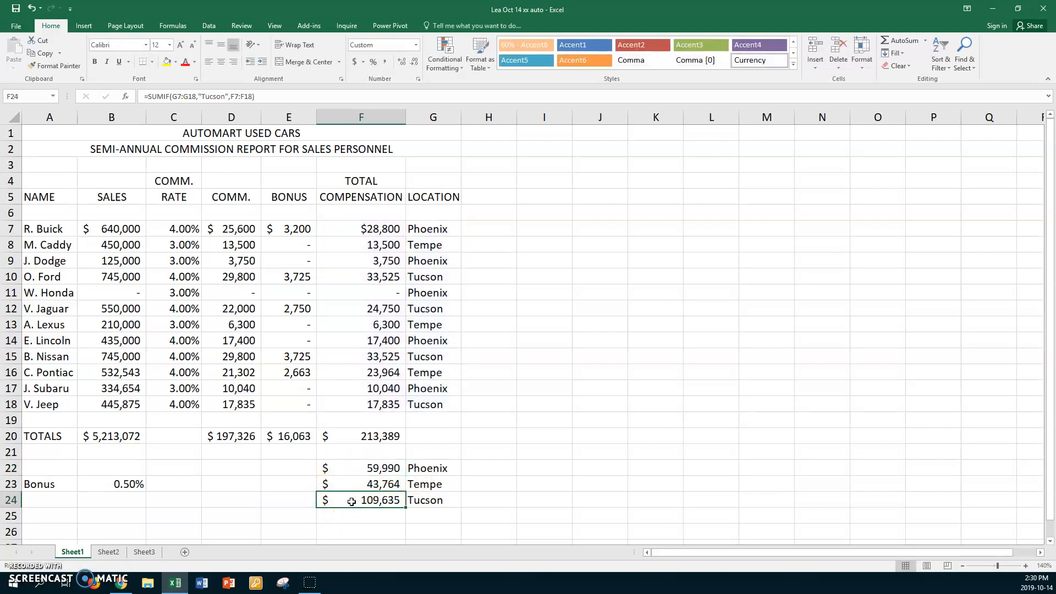
double_click(351, 501)
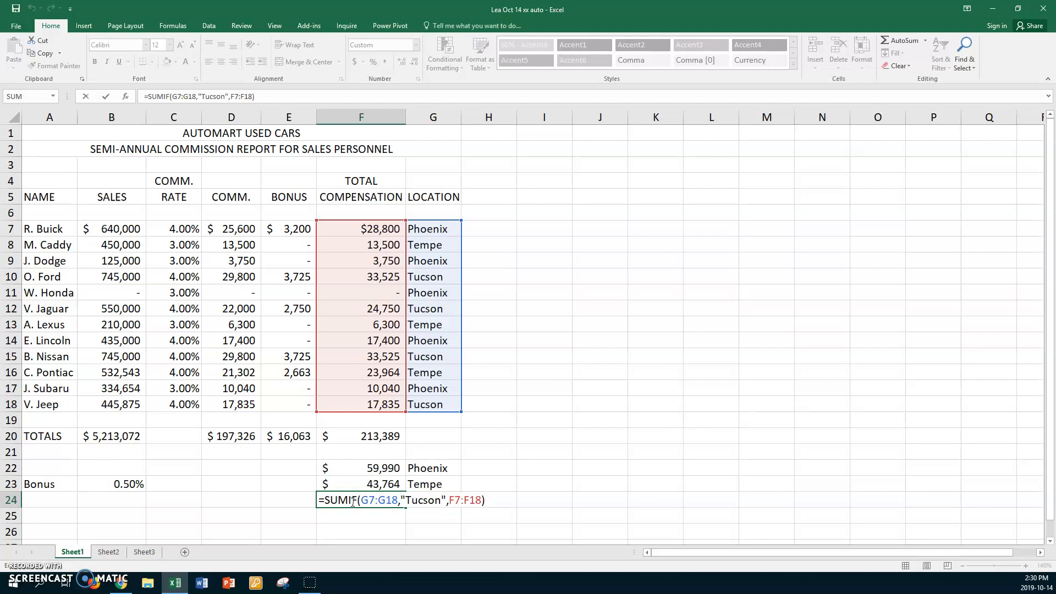
key(ctrl+Return)
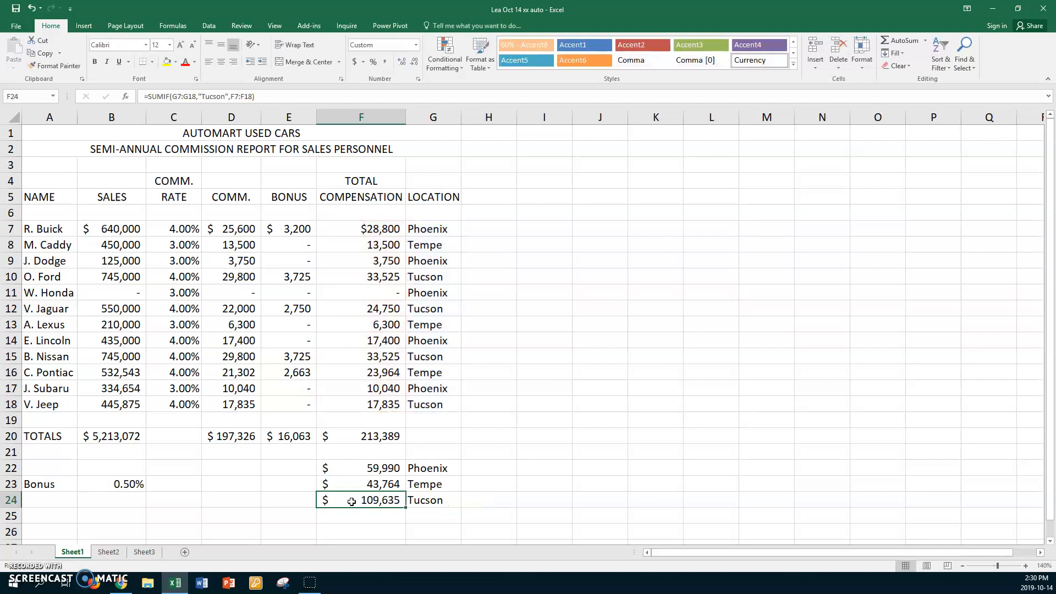
click(241, 482)
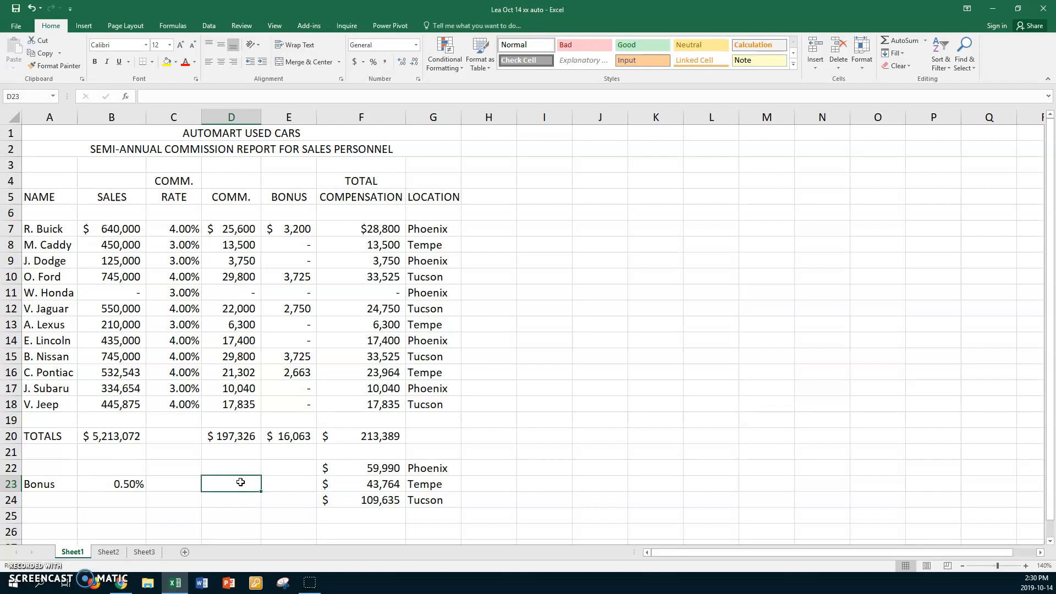